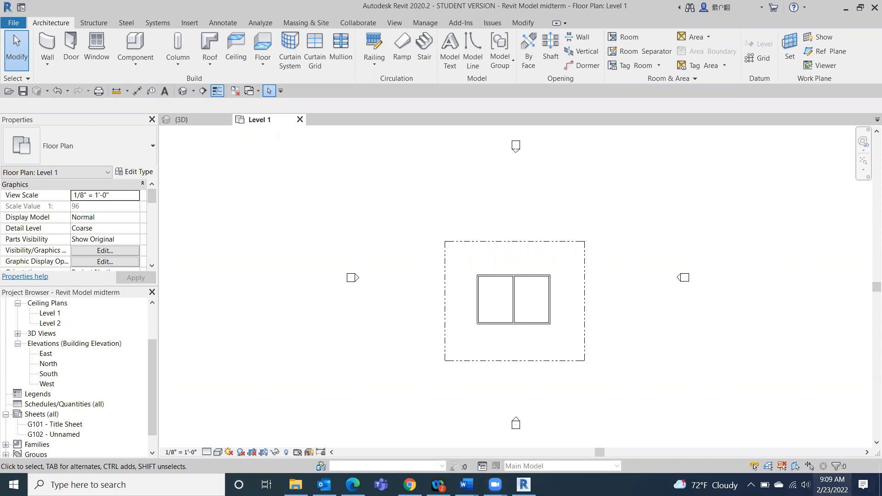
{"action": "left_click", "coordinate": [831, 484]}
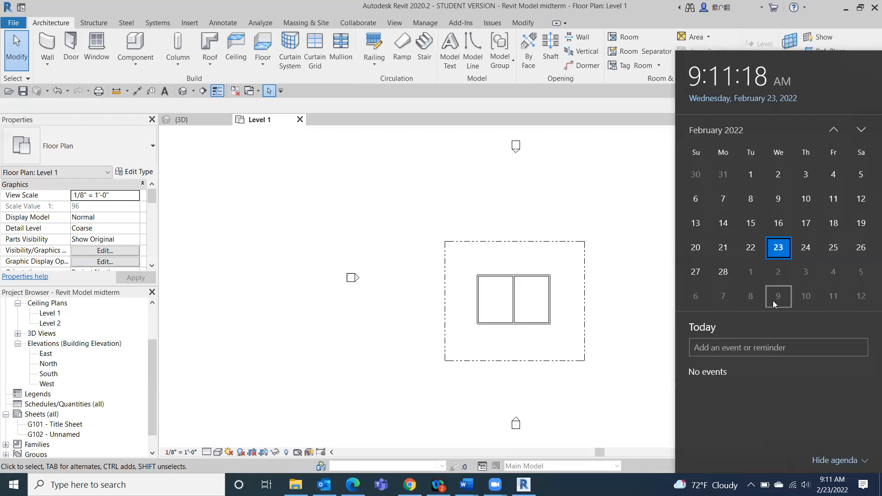
{"action": "left_click", "coordinate": [438, 43]}
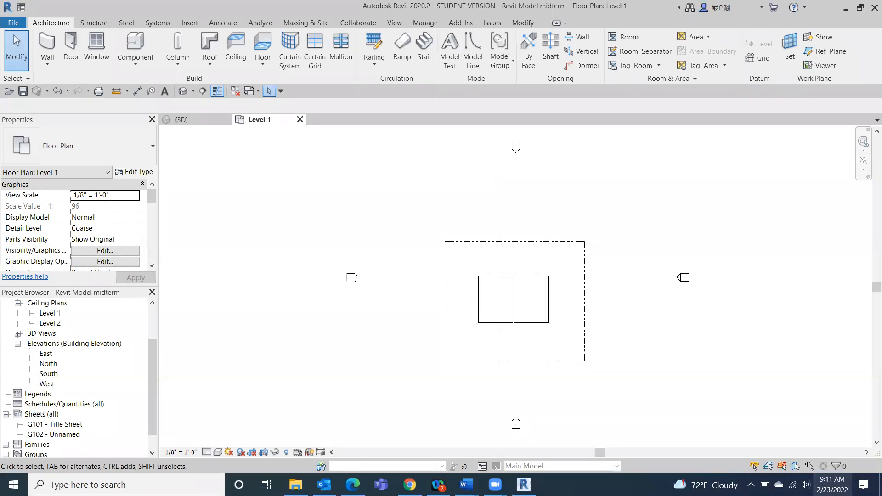
{"action": "left_click", "coordinate": [832, 484]}
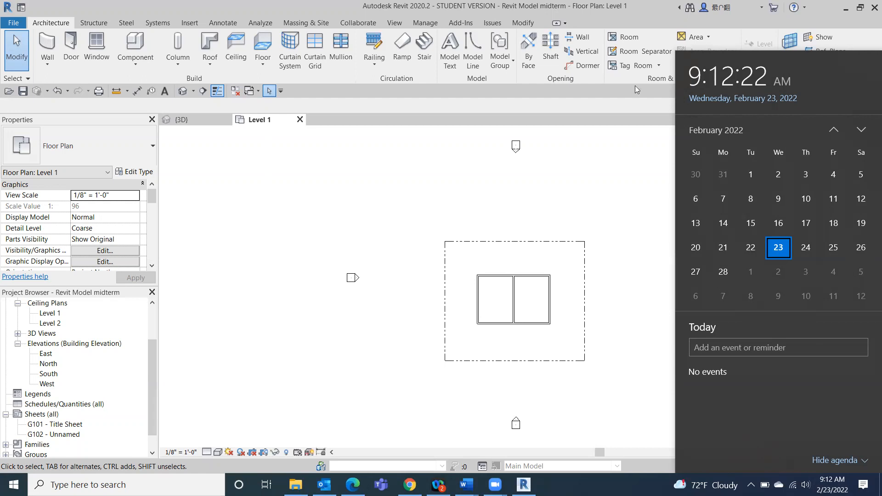
{"action": "left_click", "coordinate": [646, 229]}
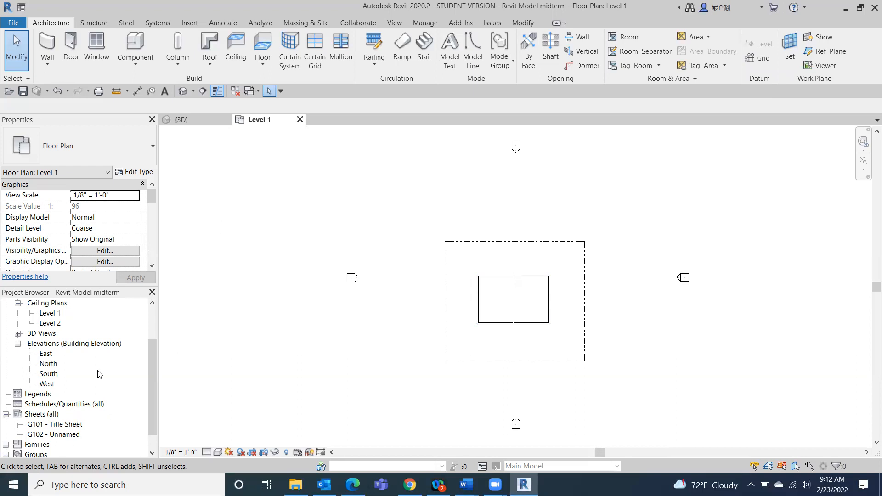
- Review sheets G102 and G101, and examine the Level 1 floor plan
{"action": "left_click", "coordinate": [70, 433]}
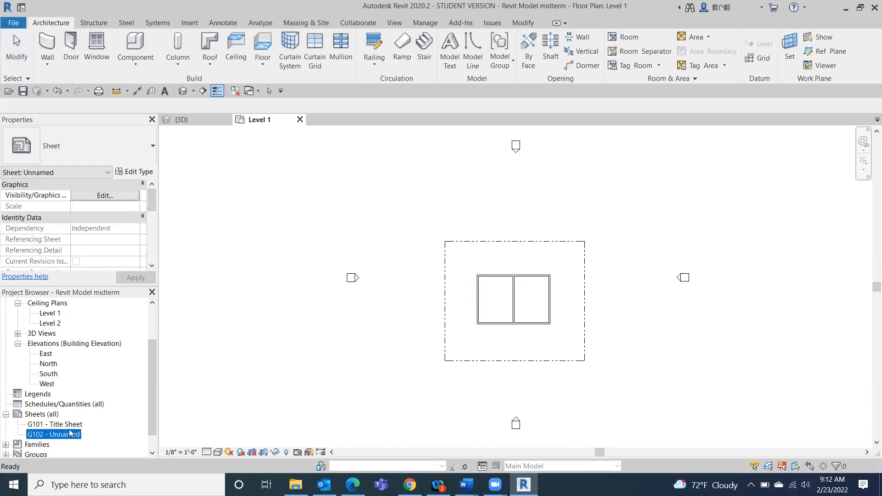
{"action": "double_click", "coordinate": [70, 432]}
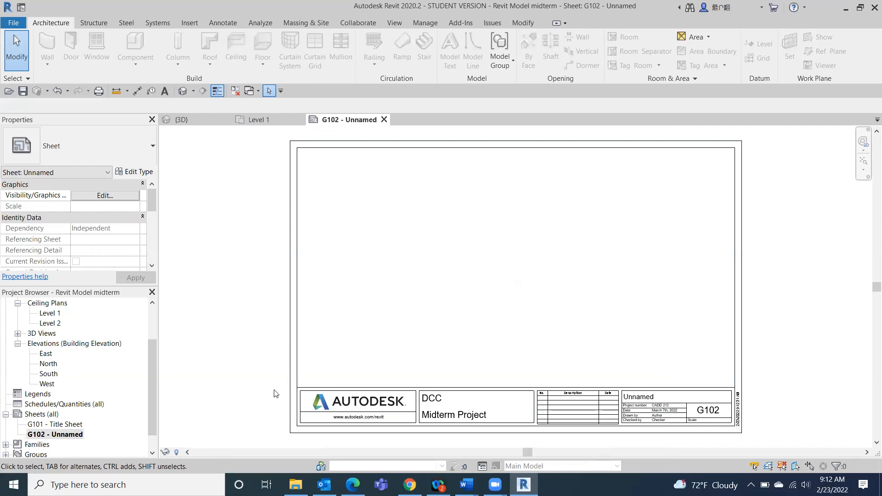
{"action": "double_click", "coordinate": [67, 425]}
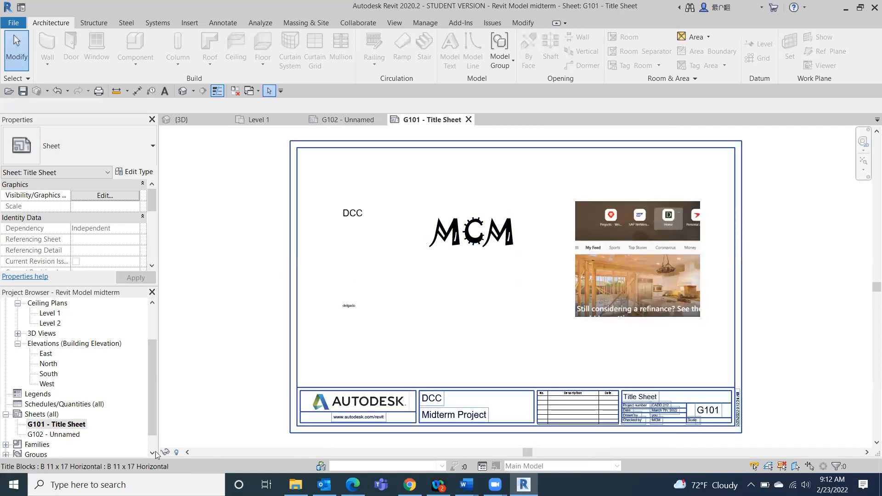
{"action": "double_click", "coordinate": [67, 435]}
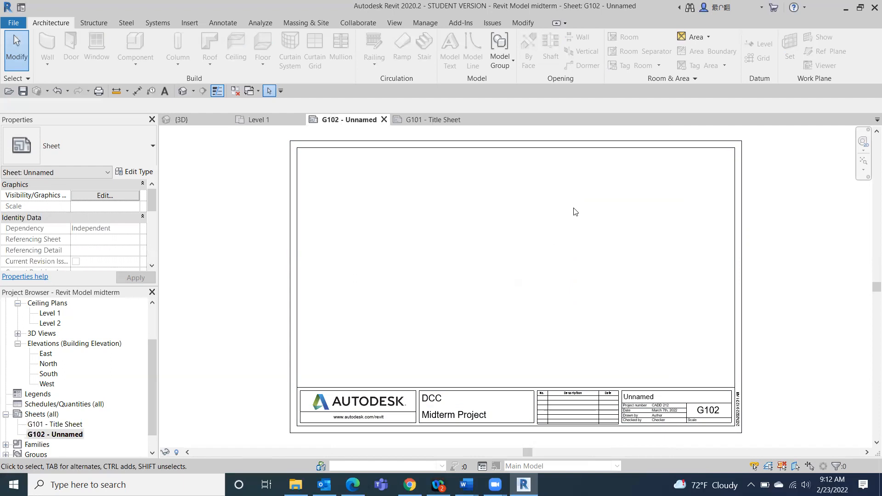
{"action": "left_click_drag", "start_coordinate": [150, 341], "coordinate": [159, 293]}
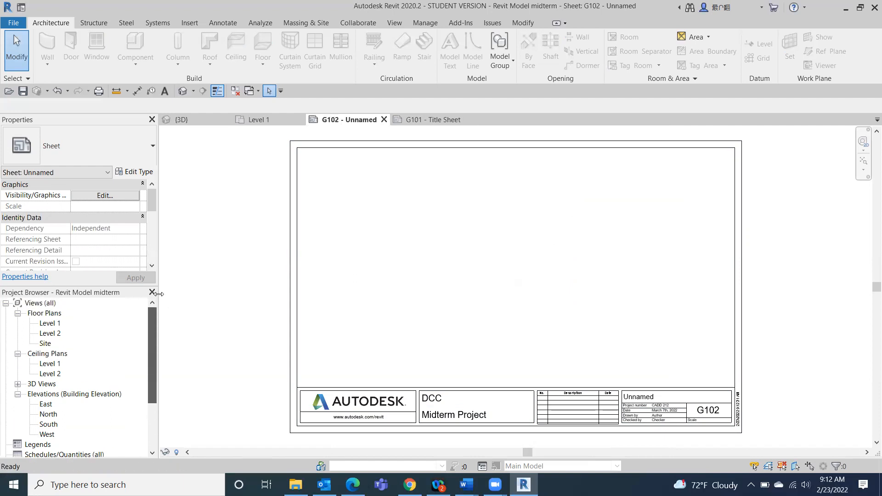
{"action": "left_click", "coordinate": [48, 323]}
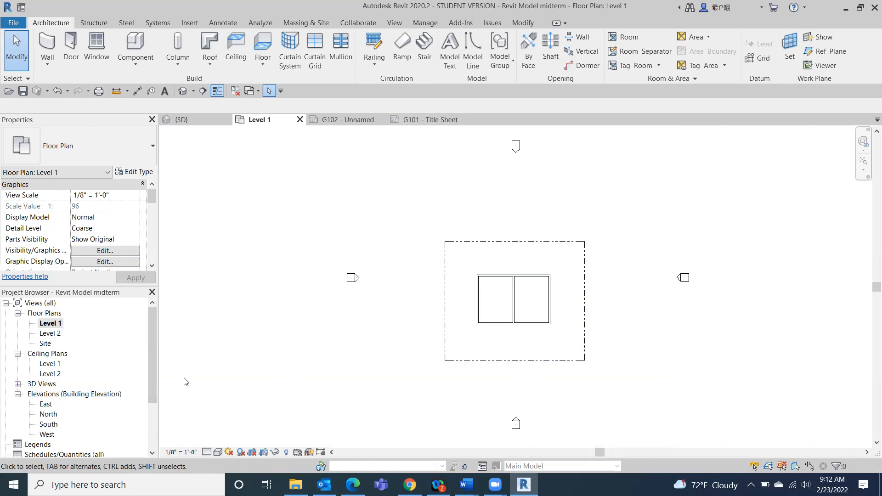
- Open the unnamed sheet G102 and change its sheet number to A202 in the title block
{"action": "left_click_drag", "start_coordinate": [151, 326], "coordinate": [161, 399]}
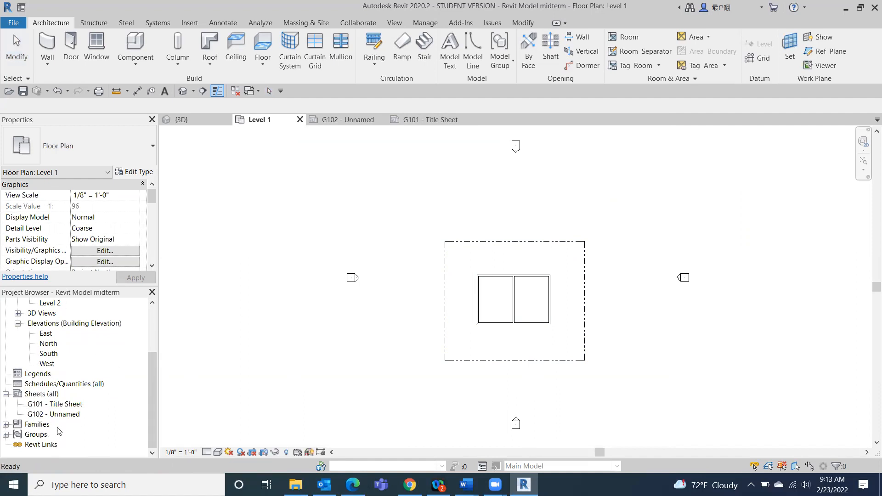
{"action": "double_click", "coordinate": [64, 414]}
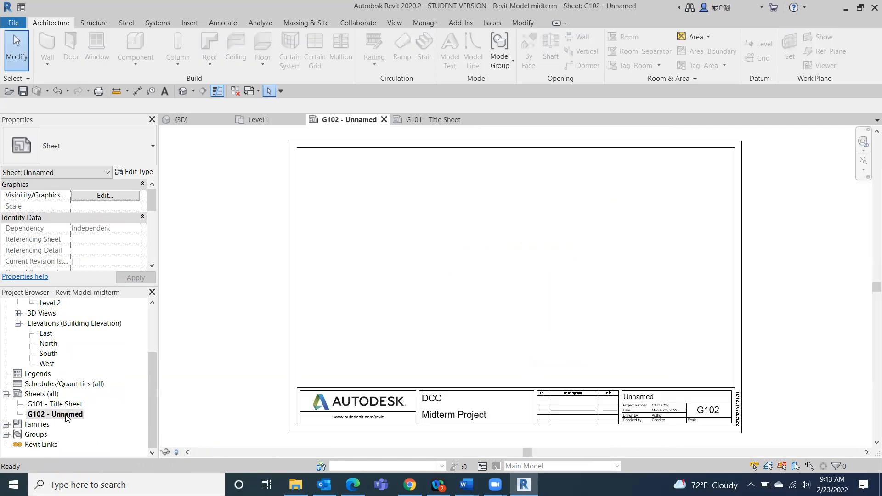
{"action": "left_click", "coordinate": [709, 412]}
{"action": "left_click", "coordinate": [709, 410]}
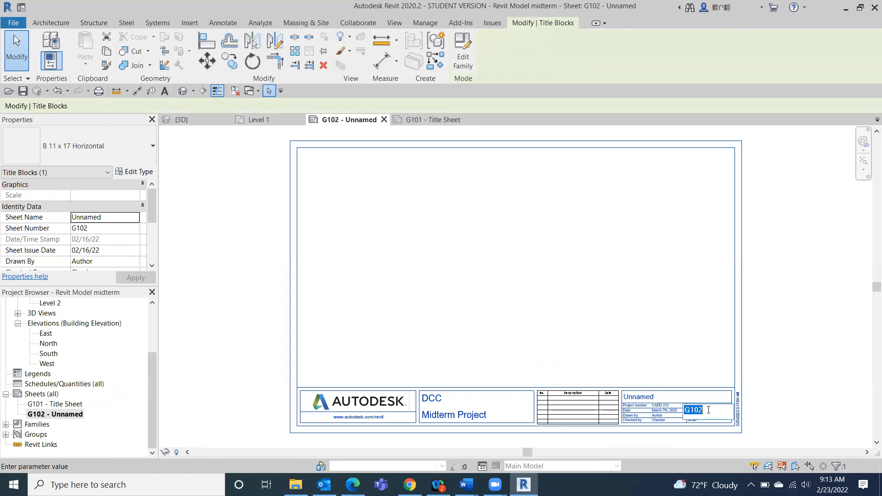
{"action": "type", "text": "A2"}
{"action": "key", "text": "Return"}
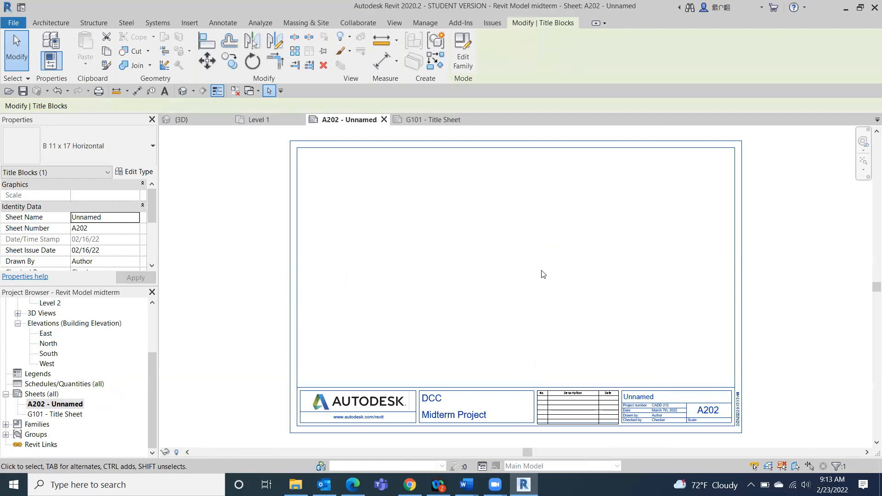
- Place the Level 1 floor plan view on sheet A202, centred over the drawing area
{"action": "left_click_drag", "start_coordinate": [152, 387], "coordinate": [156, 322]}
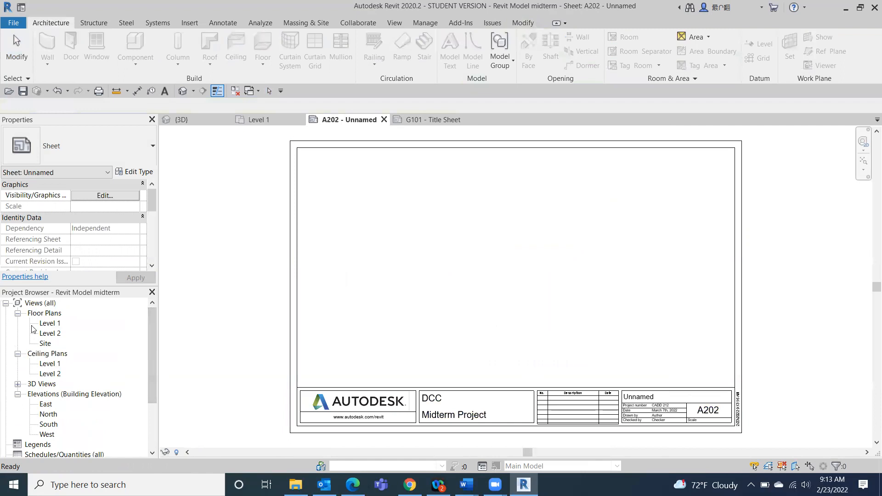
{"action": "left_click", "coordinate": [50, 324]}
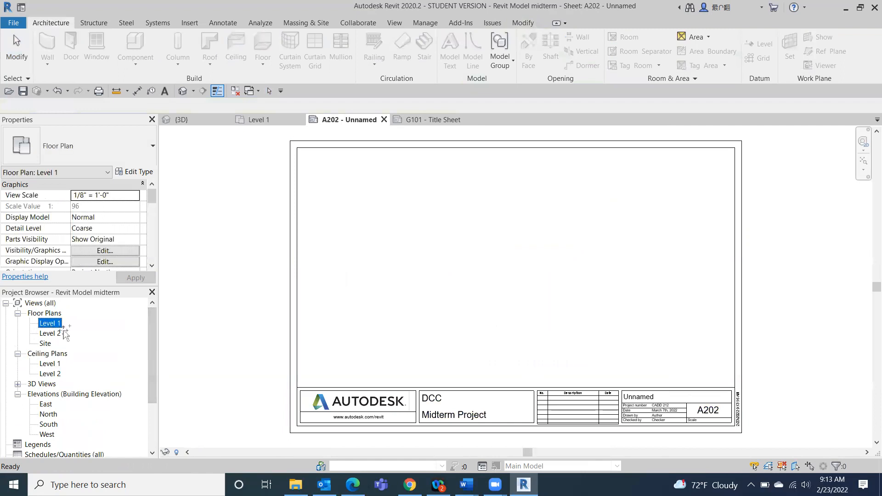
{"action": "left_click", "coordinate": [515, 279]}
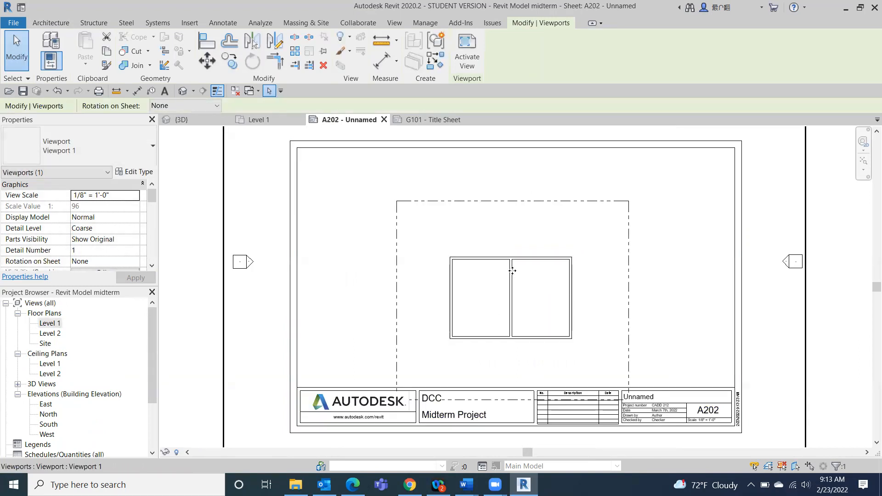
- Nudge the floor plan viewport upward on the sheet until the property line clears the title block, and deselect it
{"action": "key", "text": "Up"}
{"action": "key", "text": "Up"}
{"action": "key", "text": "Up"}
{"action": "key", "text": "Up"}
{"action": "key", "text": "Up"}
{"action": "key", "text": "Up"}
{"action": "key", "text": "Up"}
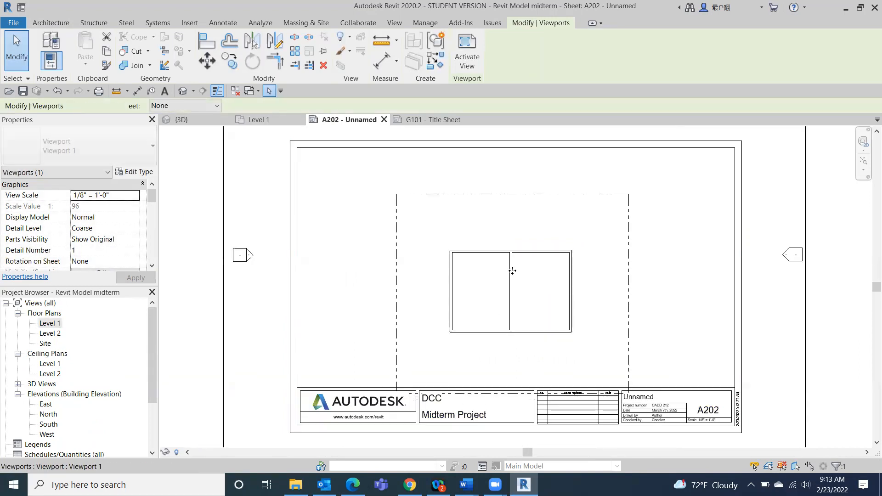
{"action": "key", "text": "Up"}
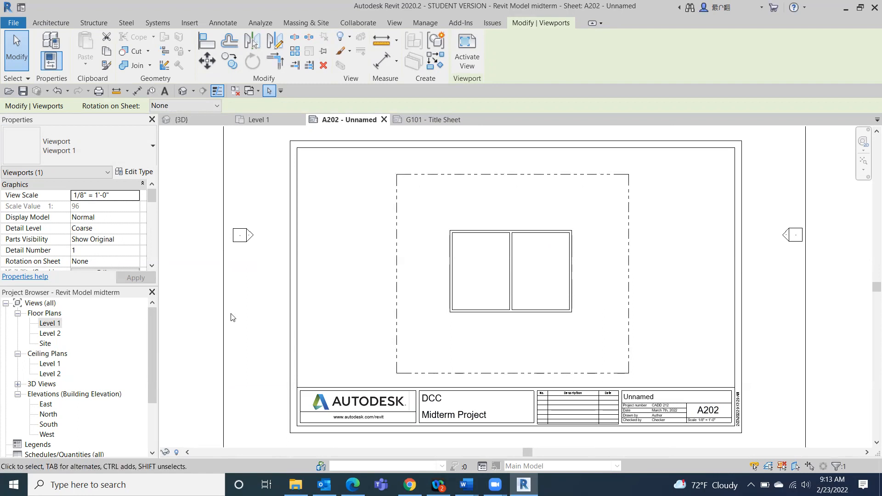
{"action": "left_click", "coordinate": [193, 310]}
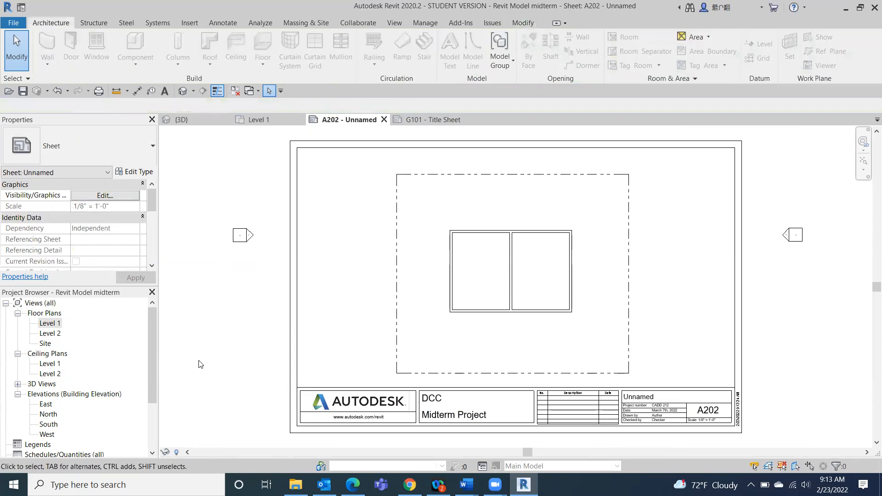
- Open the Level 1 floor plan and temporarily hide the property line around the building
{"action": "left_click", "coordinate": [48, 325]}
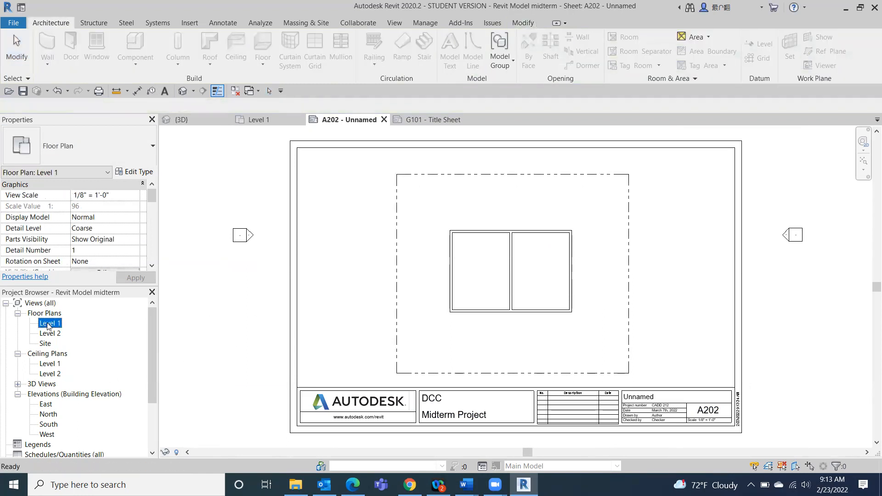
{"action": "double_click", "coordinate": [48, 324]}
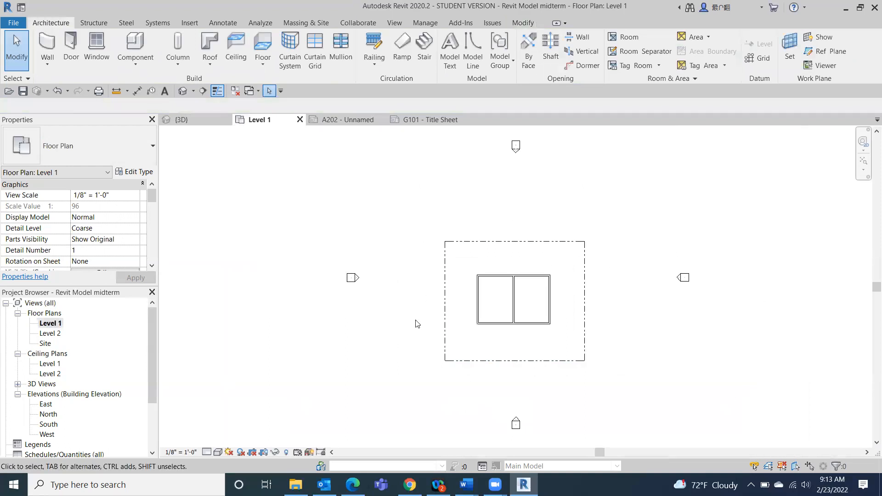
{"action": "left_click", "coordinate": [486, 242]}
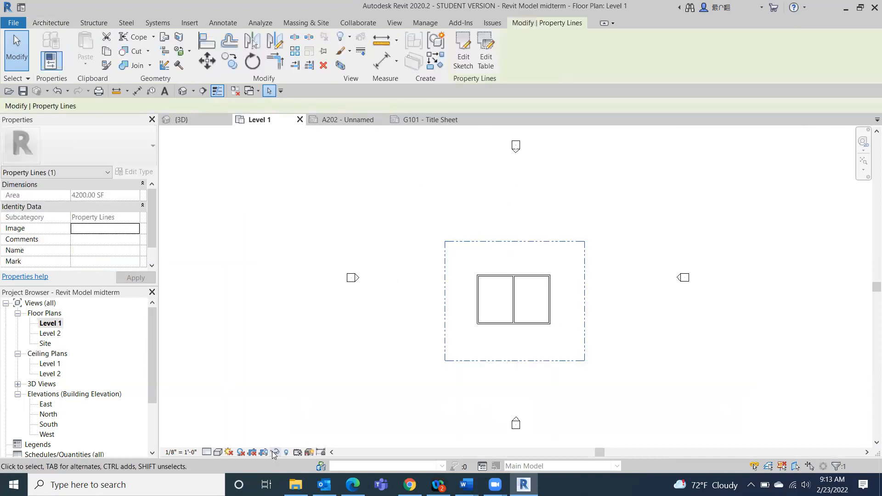
{"action": "right_click", "coordinate": [270, 365]}
{"action": "left_click", "coordinate": [296, 425]}
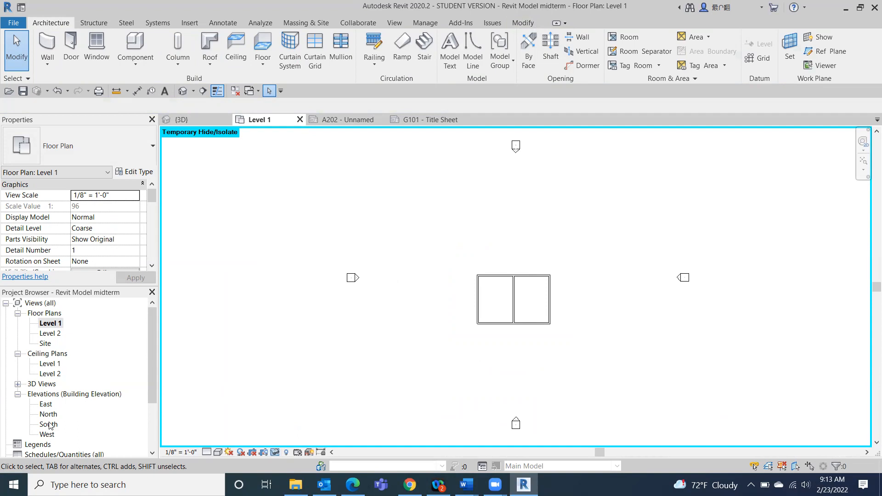
- Inspect the floor plan viewport on sheet A202 by activating and deactivating it, and compare it with the Level 1 view
{"action": "scroll", "coordinate": [47, 432], "scroll_direction": "down", "scroll_amount": 2}
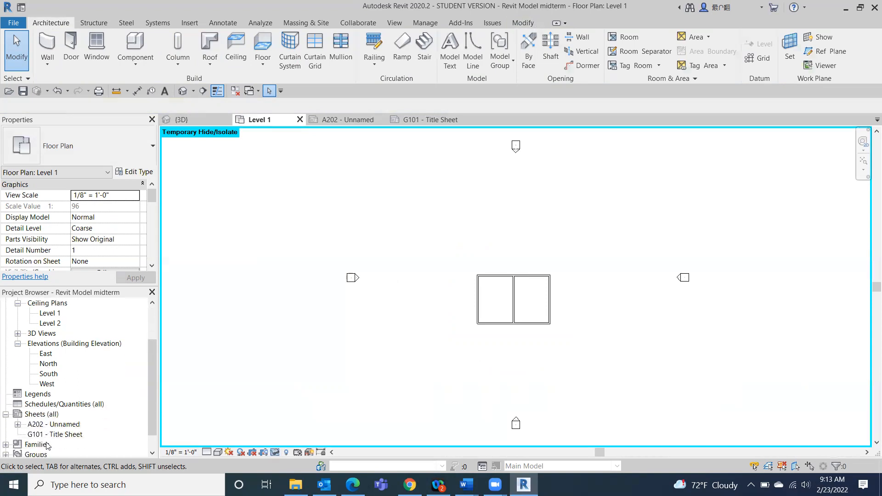
{"action": "double_click", "coordinate": [65, 425]}
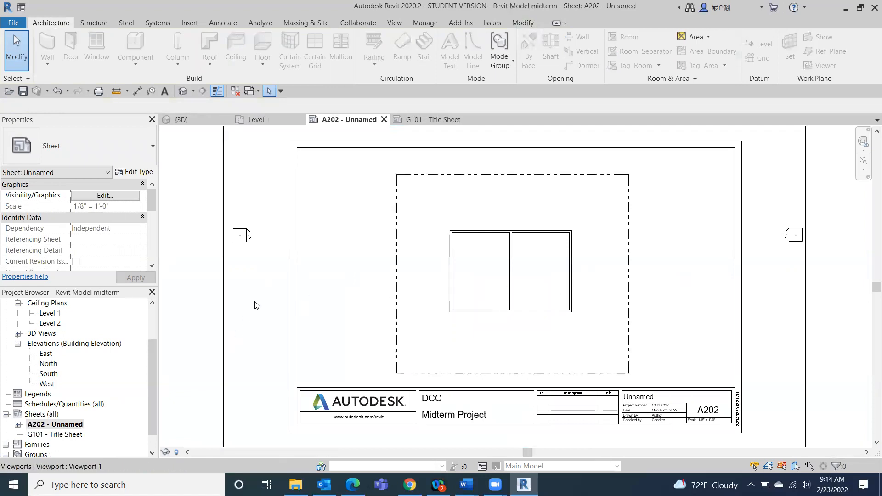
{"action": "left_click", "coordinate": [337, 315]}
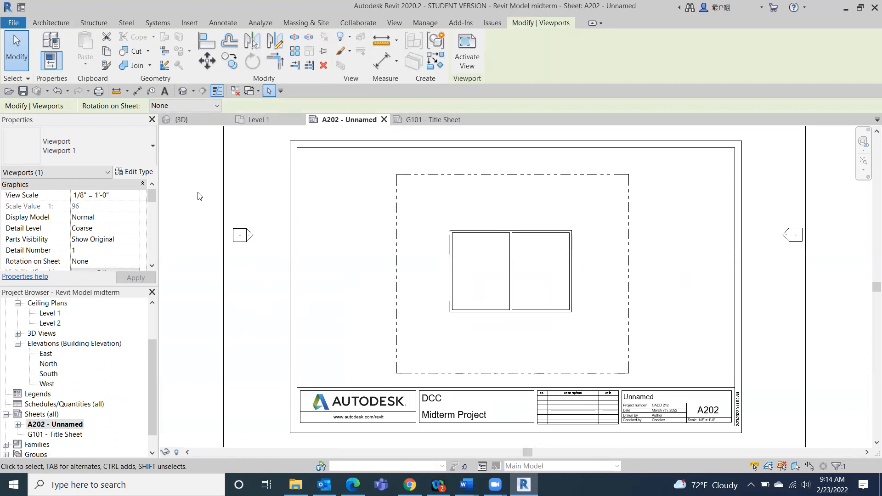
{"action": "double_click", "coordinate": [397, 309]}
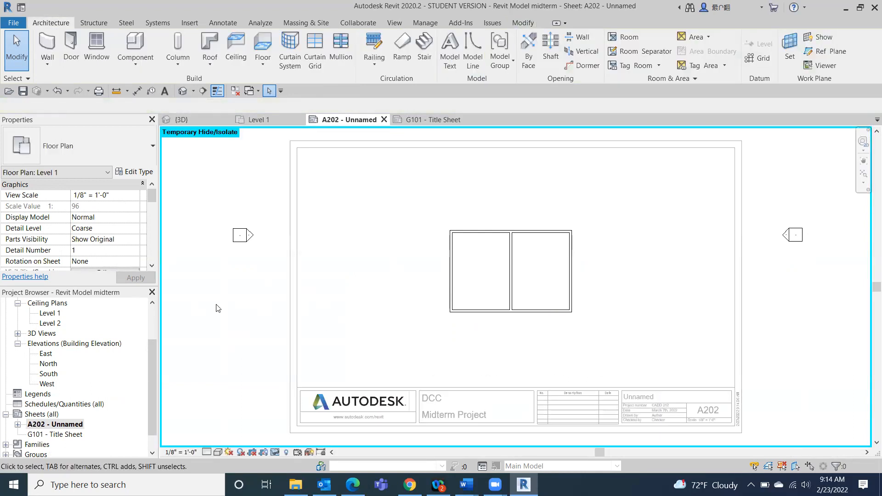
{"action": "scroll", "coordinate": [217, 308], "scroll_direction": "down", "scroll_amount": 3}
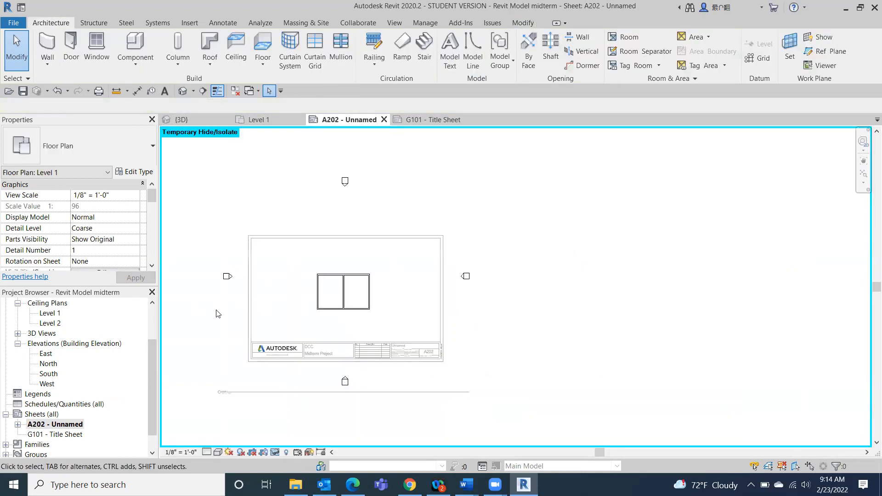
{"action": "double_click", "coordinate": [732, 339]}
{"action": "middle_click_drag", "start_coordinate": [703, 329], "coordinate": [873, 308]}
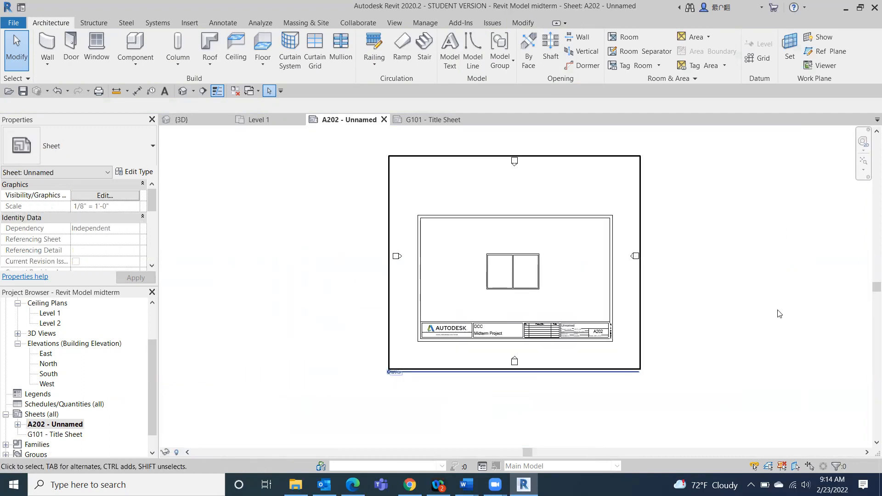
{"action": "scroll", "coordinate": [752, 296], "scroll_direction": "up", "scroll_amount": 1}
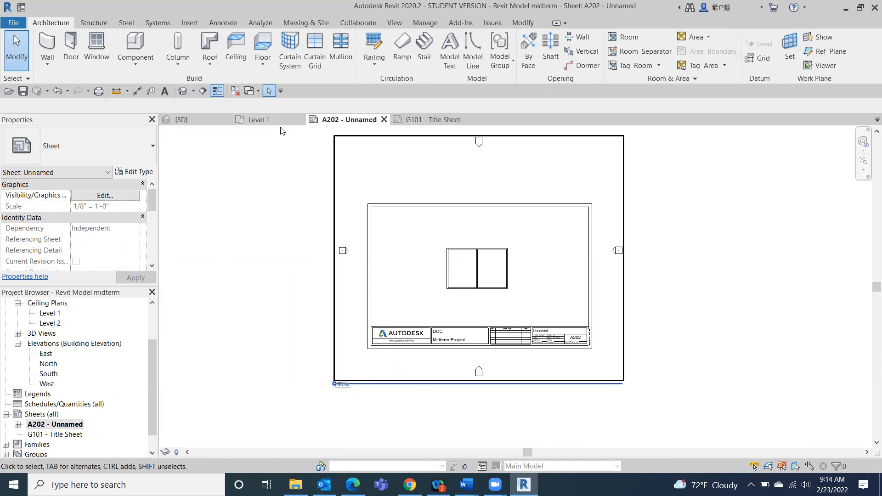
{"action": "left_click", "coordinate": [259, 117]}
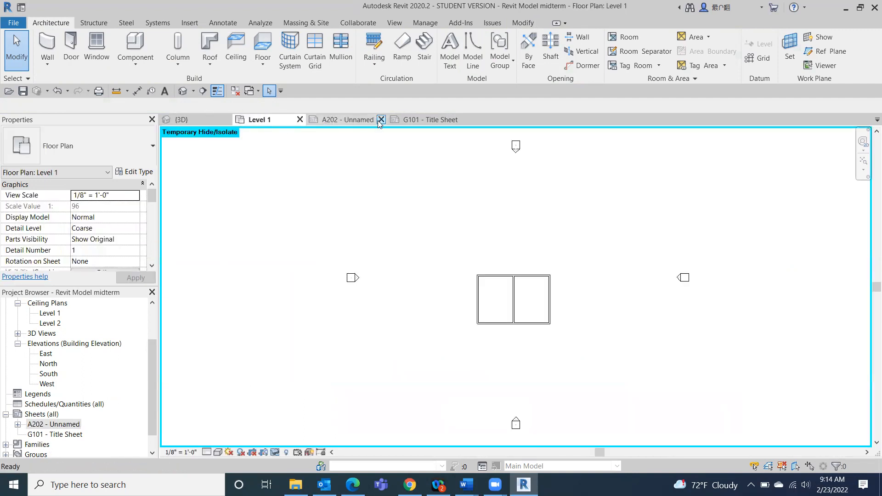
{"action": "left_click", "coordinate": [347, 120]}
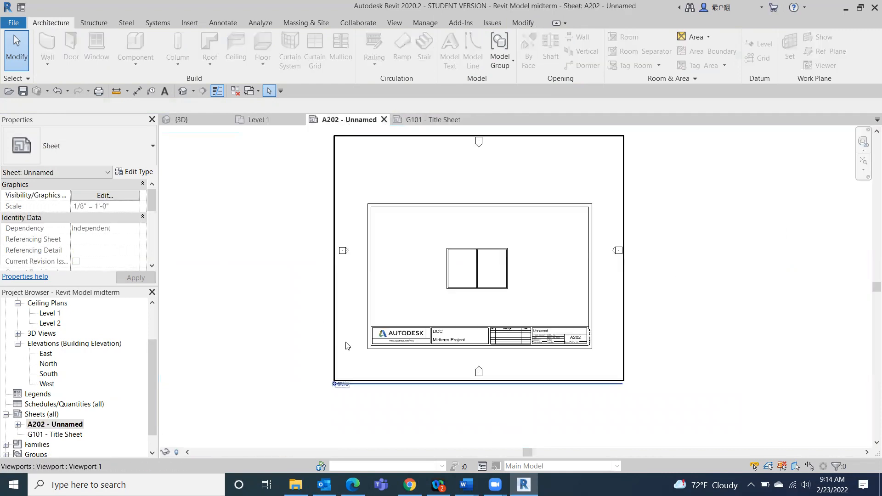
- Move the viewport title to just below the floor plan on sheet A202 and shorten its title line to about the label's width
{"action": "left_click_drag", "start_coordinate": [336, 387], "coordinate": [449, 317]}
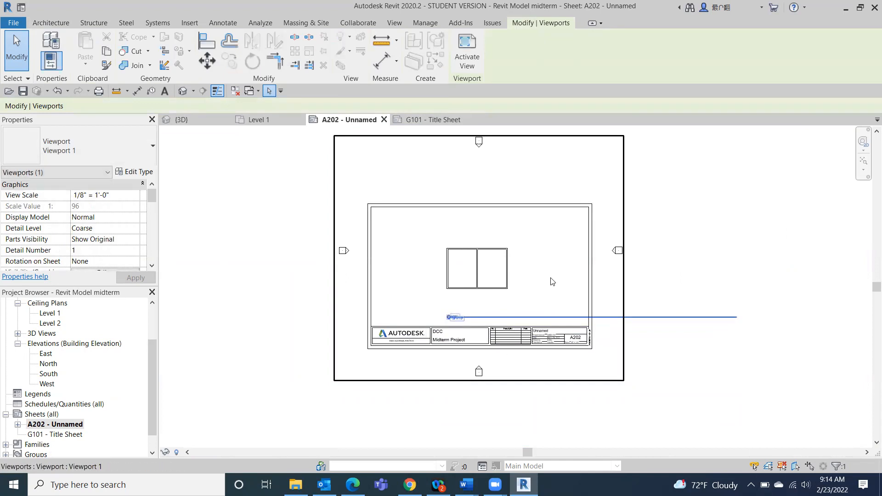
{"action": "left_click_drag", "start_coordinate": [736, 317], "coordinate": [472, 326]}
{"action": "left_click", "coordinate": [799, 309]}
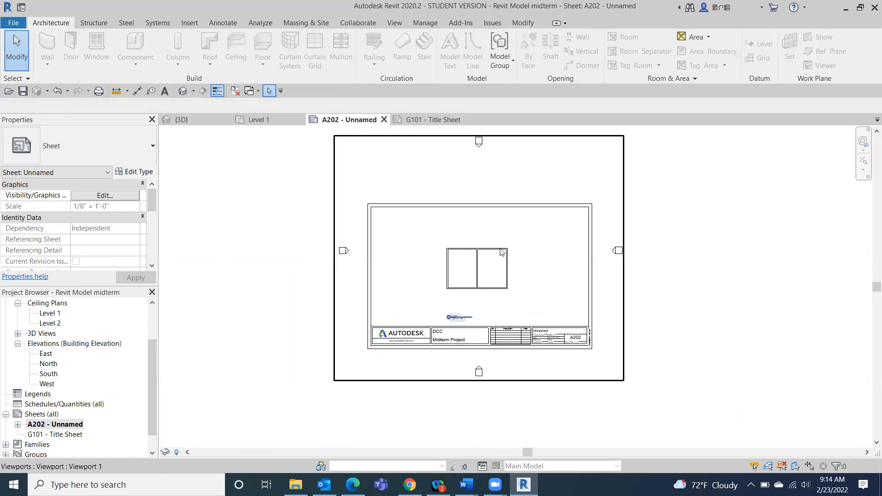
- Select the Level 1 viewport on sheet A202 and try a view scale of 3/16" = 1'-0"
{"action": "left_click", "coordinate": [388, 180]}
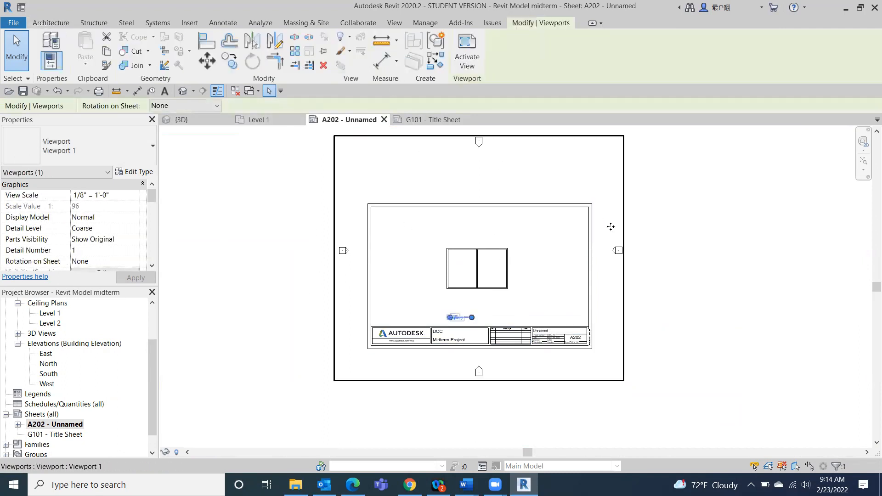
{"action": "left_click", "coordinate": [138, 197]}
{"action": "left_click", "coordinate": [136, 195]}
{"action": "left_click", "coordinate": [102, 206]}
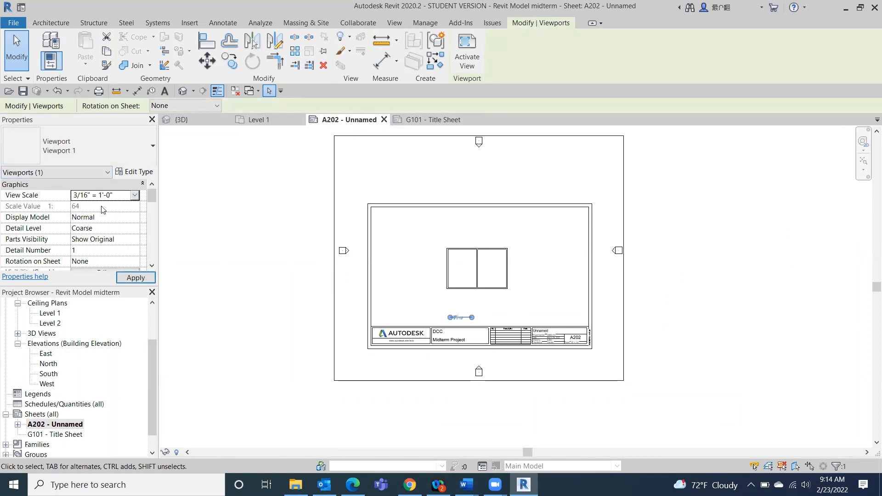
{"action": "left_click_drag", "start_coordinate": [489, 288], "coordinate": [473, 297]}
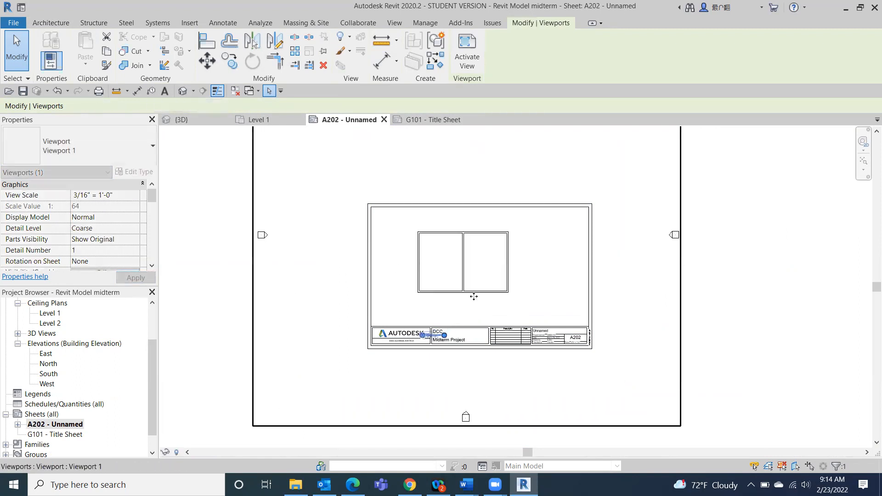
- Set the Level 1 viewport's view scale to 1/4" = 1'-0" and apply it
{"action": "left_click", "coordinate": [132, 197]}
{"action": "left_click", "coordinate": [101, 238]}
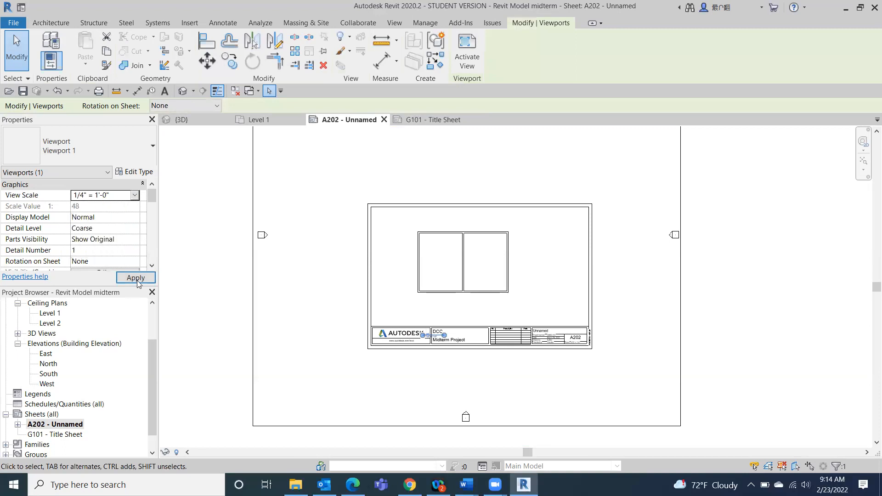
{"action": "left_click", "coordinate": [137, 280]}
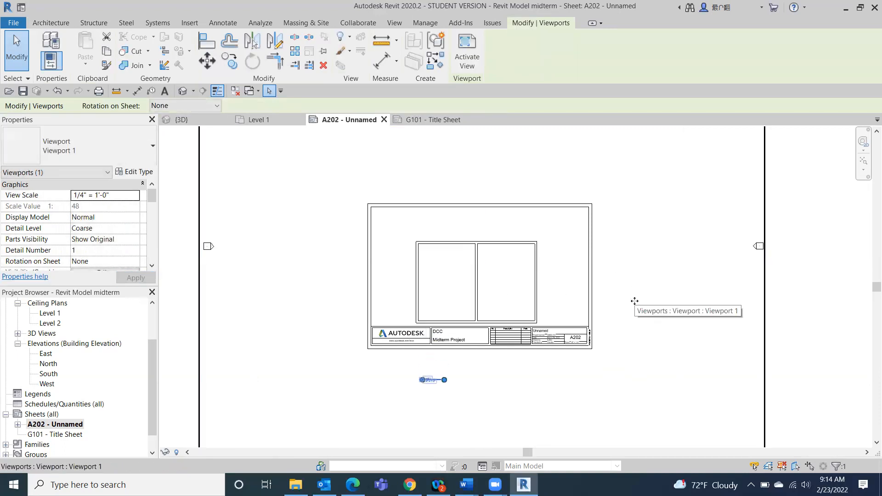
- Nudge the enlarged floor plan viewport upward until the building sits well above the title block
{"action": "key", "text": "Up"}
{"action": "key", "text": "Up"}
{"action": "key", "text": "Up"}
{"action": "key", "text": "Up"}
{"action": "key", "text": "Up"}
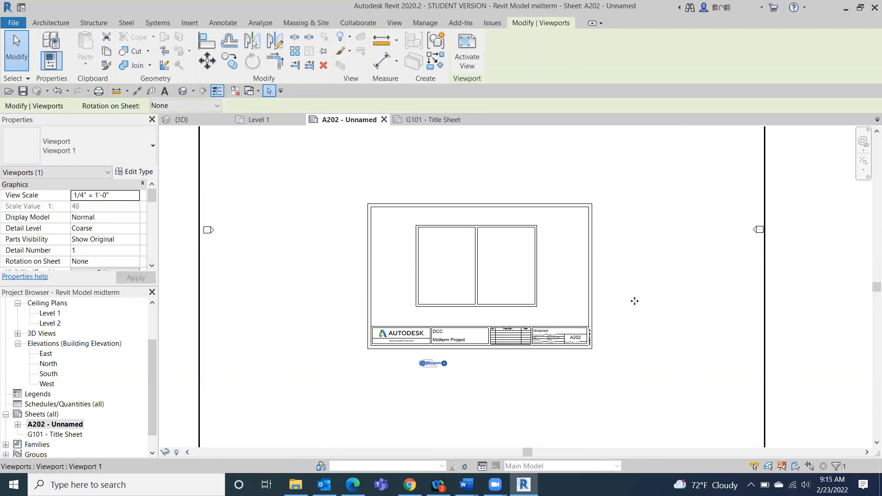
{"action": "key", "text": "Up"}
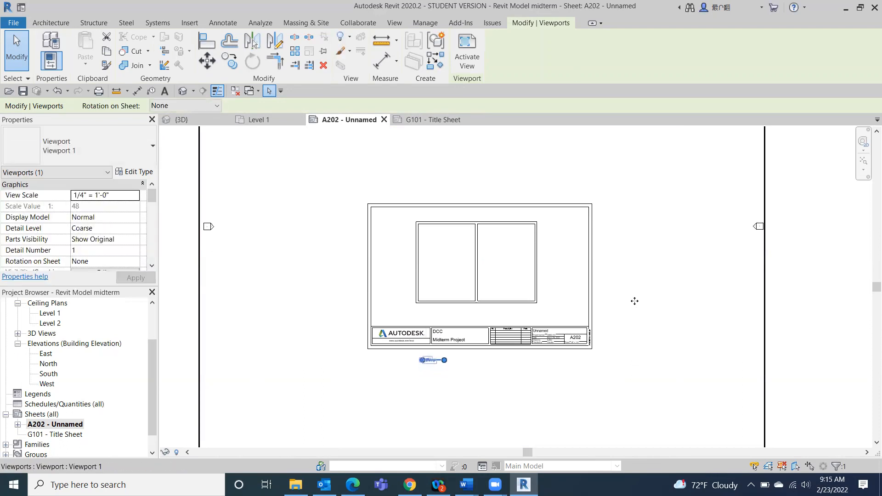
- Move the viewport title from below the sheet border to between the floor plan and the title block, and deselect it
{"action": "left_click", "coordinate": [416, 389]}
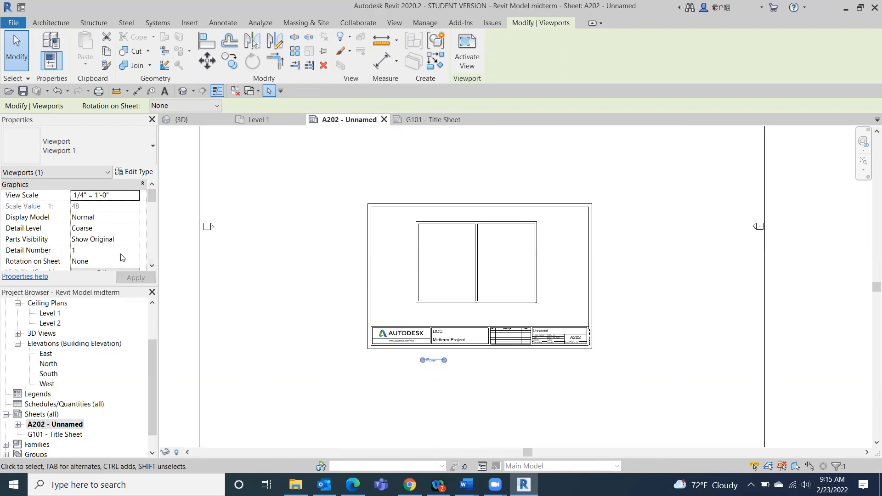
{"action": "left_click", "coordinate": [420, 357]}
{"action": "left_click_drag", "start_coordinate": [419, 358], "coordinate": [420, 317]}
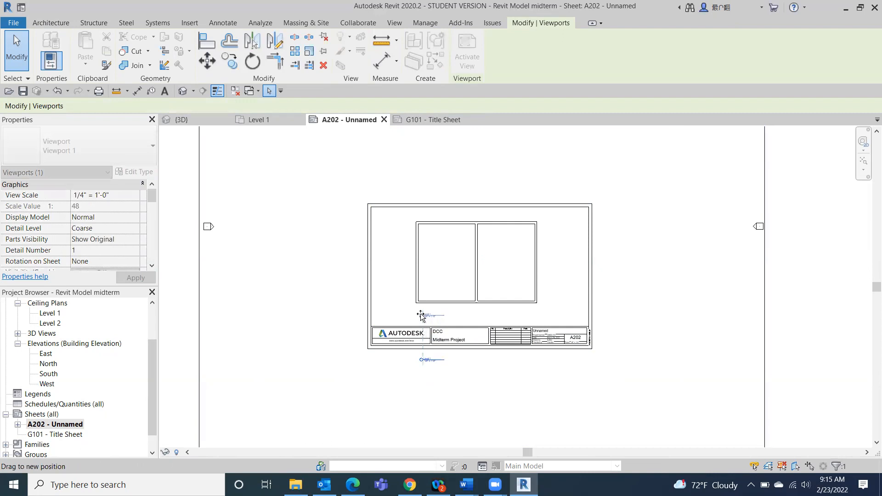
{"action": "left_click_drag", "start_coordinate": [422, 318], "coordinate": [420, 316]}
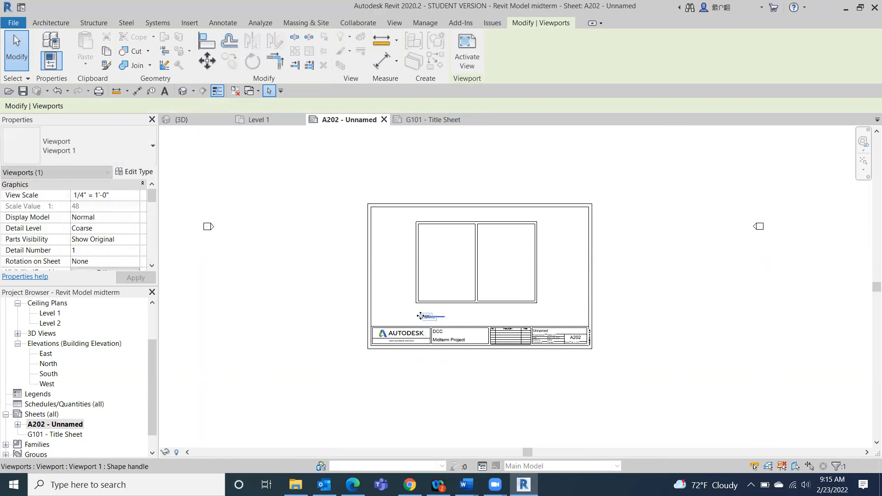
{"action": "left_click", "coordinate": [188, 349]}
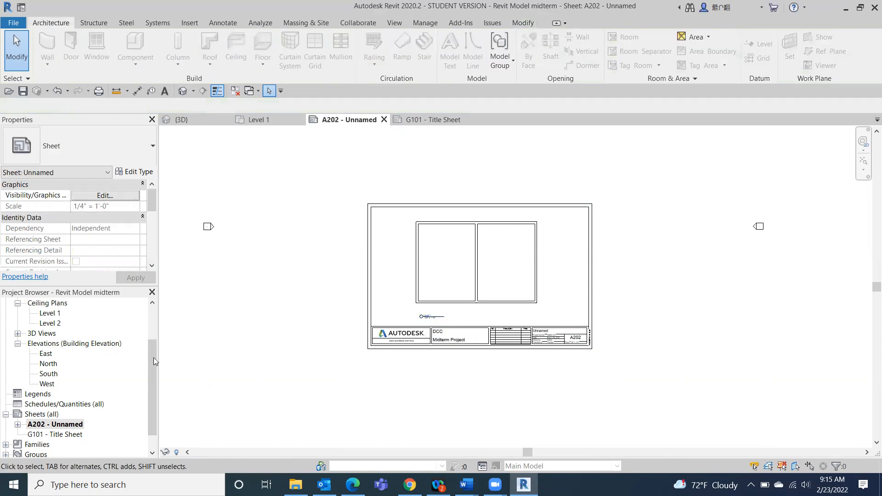
- Open the Level 1 floor plan and place an aligned dimension above the building between its two outer side walls
{"action": "scroll", "coordinate": [154, 358], "scroll_direction": "up", "scroll_amount": 2}
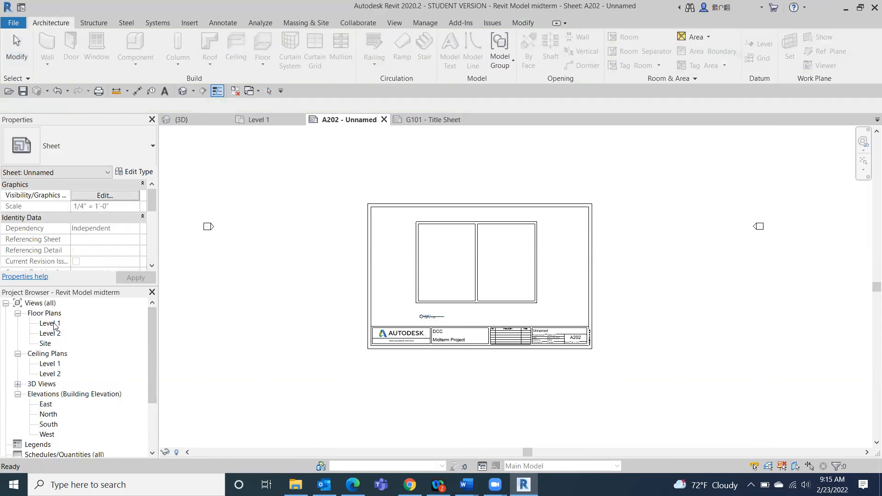
{"action": "double_click", "coordinate": [53, 324]}
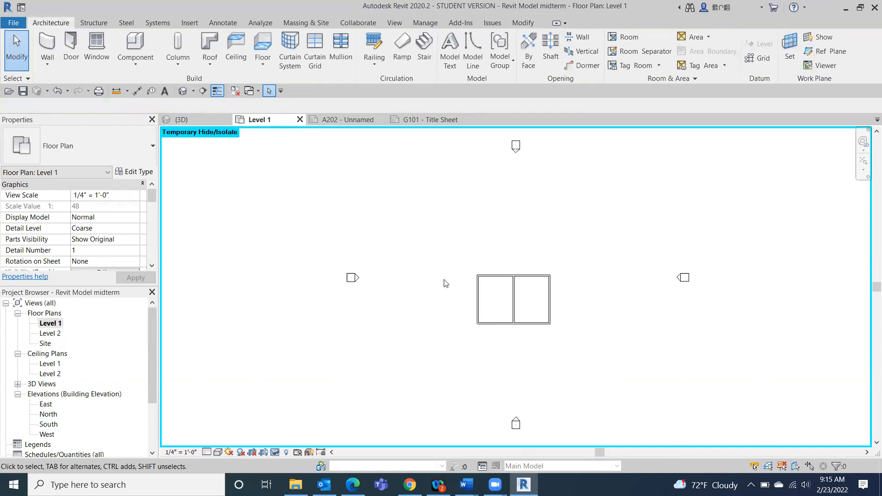
{"action": "left_click", "coordinate": [220, 26]}
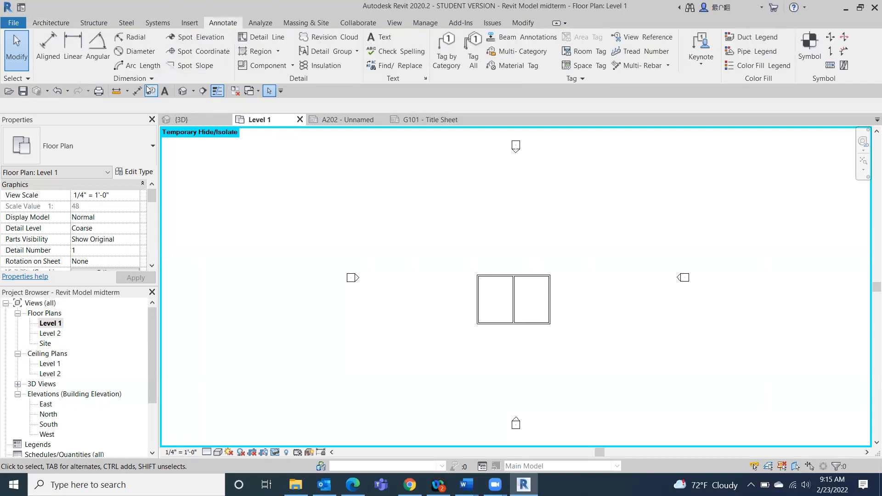
{"action": "left_click", "coordinate": [53, 53]}
{"action": "scroll", "coordinate": [452, 315], "scroll_direction": "up", "scroll_amount": 3}
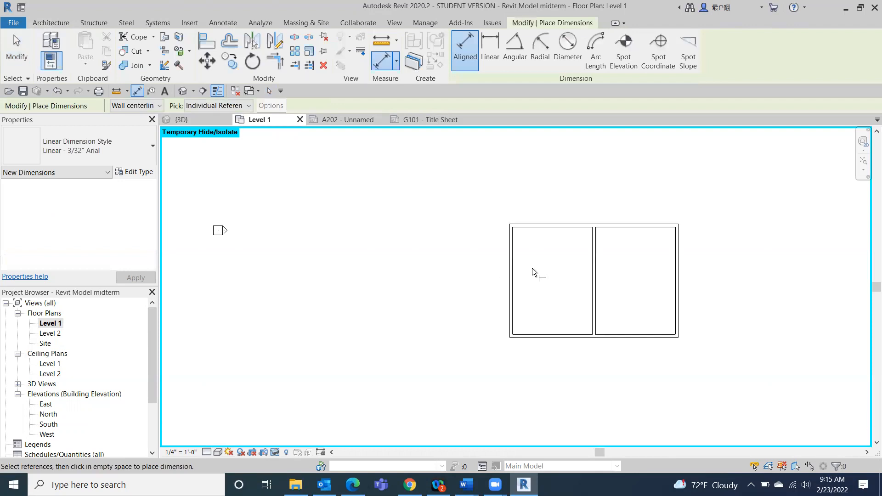
{"action": "left_click", "coordinate": [510, 233]}
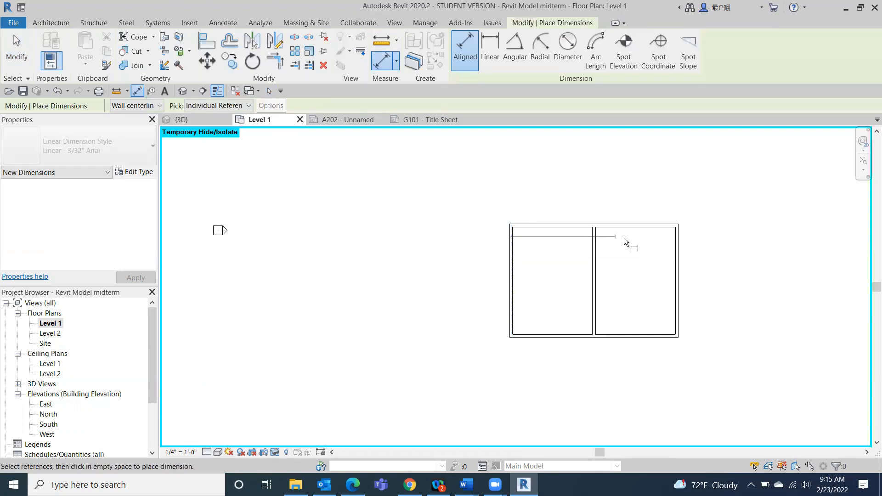
{"action": "left_click", "coordinate": [678, 243]}
{"action": "left_click", "coordinate": [678, 214]}
{"action": "scroll", "coordinate": [498, 226], "scroll_direction": "up", "scroll_amount": 4}
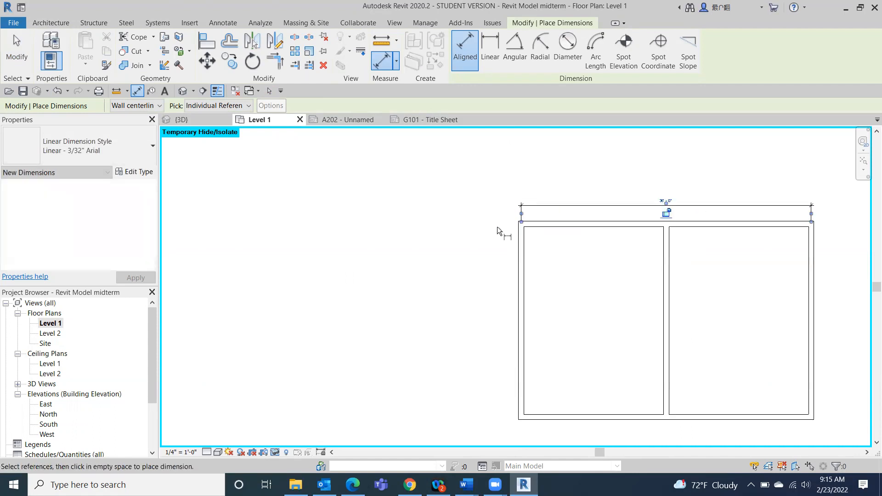
- Shift both witness lines of the dimension above the building to the outer faces of the side walls
{"action": "left_click", "coordinate": [527, 211]}
{"action": "middle_click_drag", "start_coordinate": [747, 229], "coordinate": [511, 219]}
{"action": "left_click", "coordinate": [622, 200]}
{"action": "left_click", "coordinate": [619, 199]}
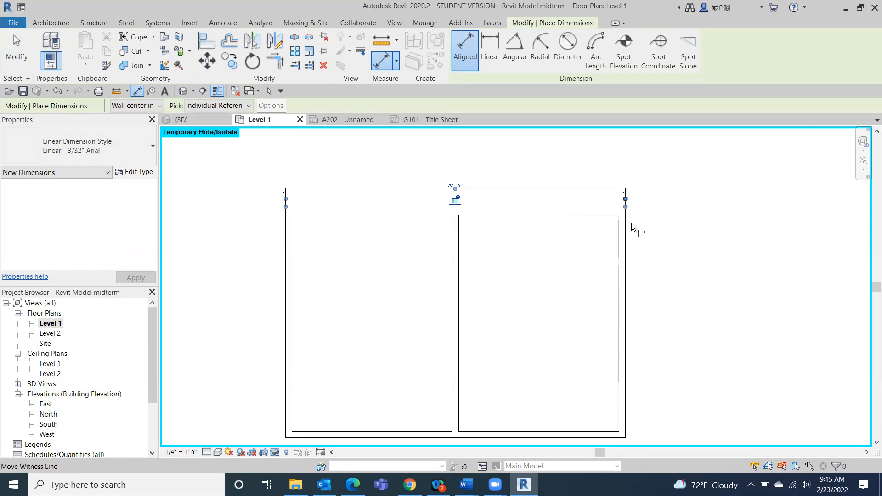
- Place an aligned dimension along the building's right side between the upper and lower exterior walls
{"action": "left_click", "coordinate": [611, 213]}
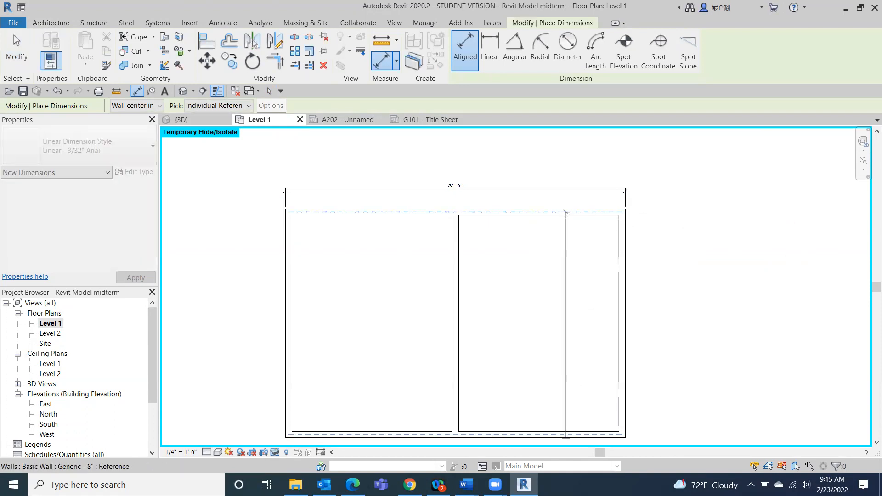
{"action": "middle_click_drag", "start_coordinate": [598, 227], "coordinate": [572, 261]}
{"action": "left_click", "coordinate": [572, 259]}
{"action": "middle_click_drag", "start_coordinate": [637, 258], "coordinate": [602, 382]}
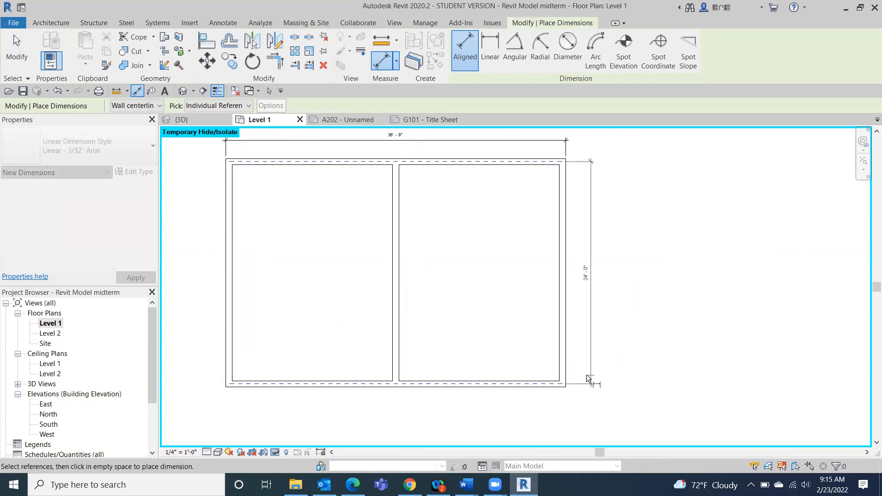
{"action": "left_click", "coordinate": [580, 388]}
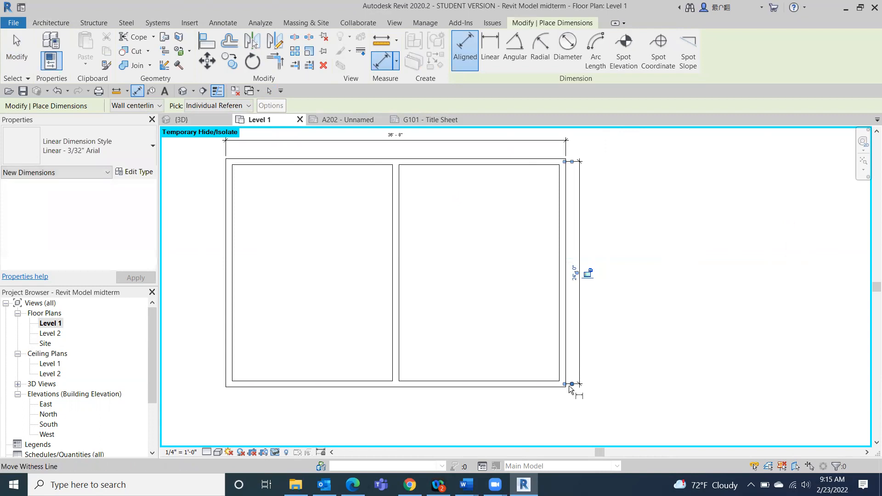
- Shift both witness lines of the right-side dimension to the exterior walls' outer faces and finish dimensioning
{"action": "left_click", "coordinate": [572, 383]}
{"action": "left_click", "coordinate": [573, 387]}
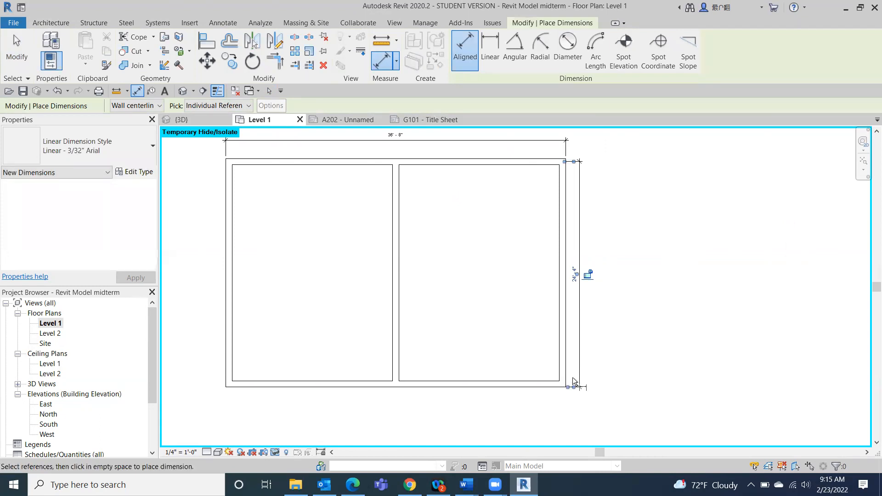
{"action": "left_click", "coordinate": [573, 162]}
{"action": "left_click", "coordinate": [574, 165]}
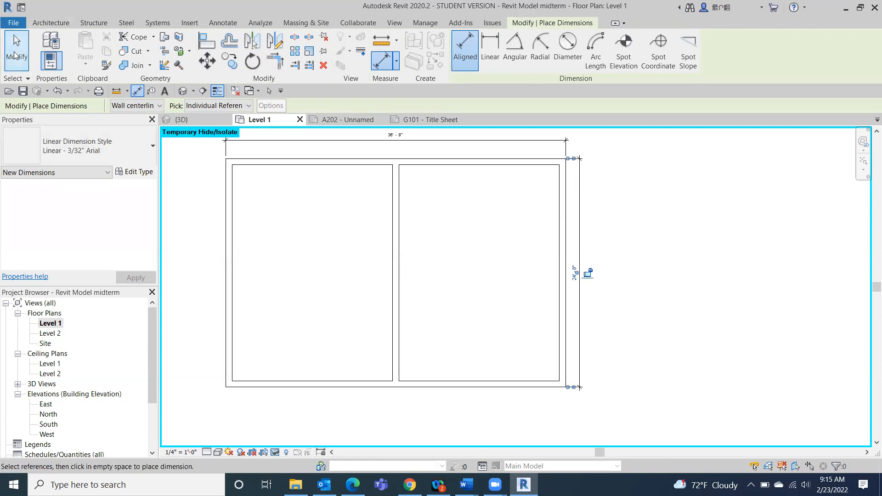
{"action": "left_click", "coordinate": [17, 48]}
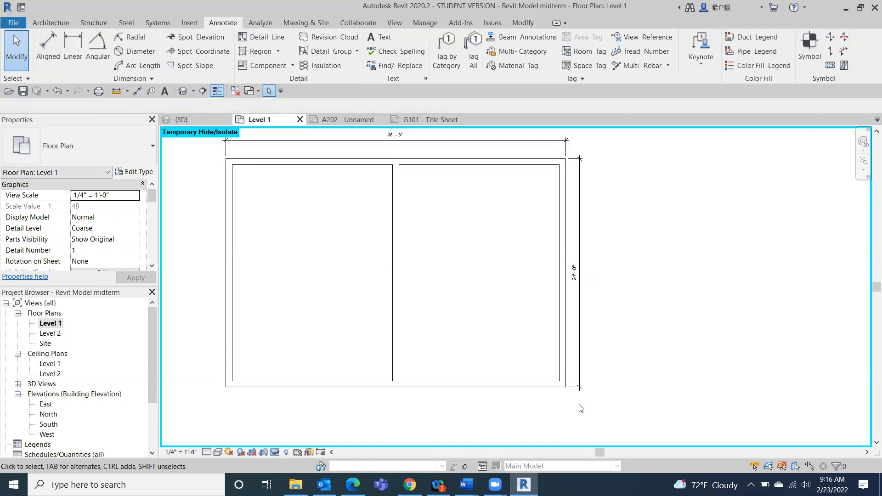
- Return to sheet A202, nudge the dimensioned floor plan viewport down two increments, and deselect it
{"action": "scroll", "coordinate": [727, 305], "scroll_direction": "down", "scroll_amount": 1}
{"action": "middle_click_drag", "start_coordinate": [726, 304], "coordinate": [742, 299]}
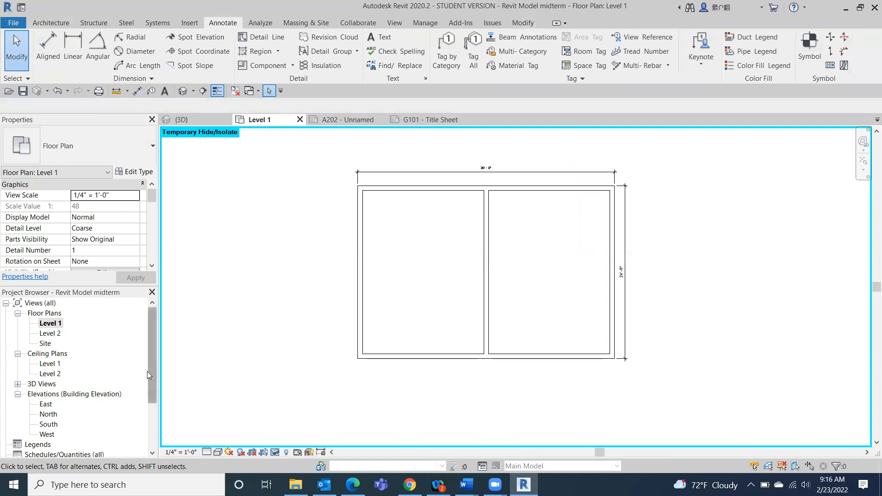
{"action": "scroll", "coordinate": [69, 404], "scroll_direction": "down", "scroll_amount": 3}
{"action": "double_click", "coordinate": [60, 406]}
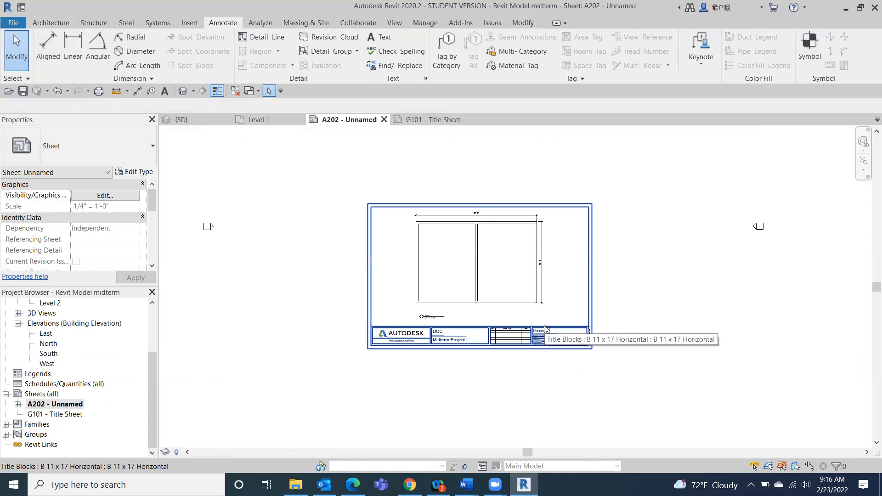
{"action": "left_click", "coordinate": [556, 288]}
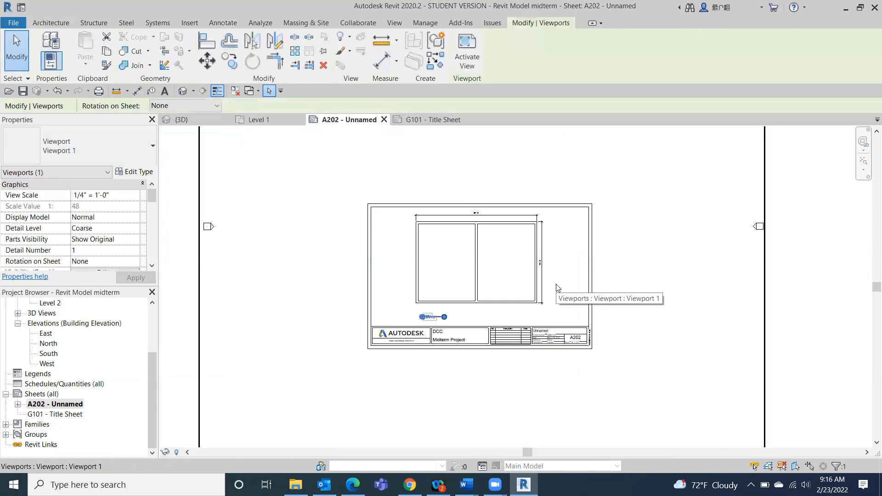
{"action": "key", "text": "Down"}
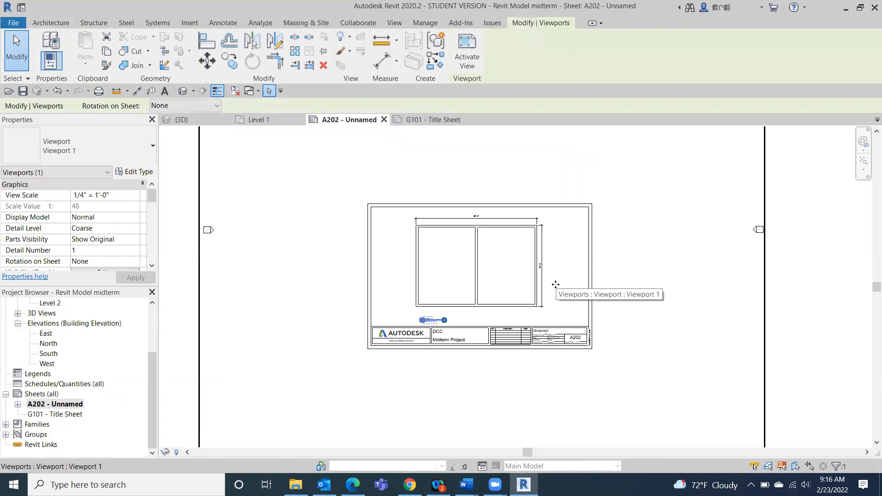
{"action": "key", "text": "Down"}
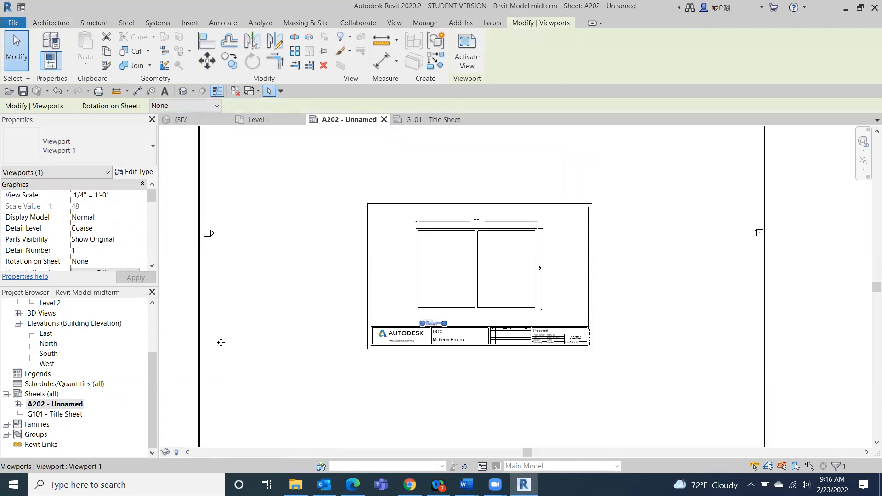
{"action": "left_click", "coordinate": [186, 350]}
- Move the Level 1 viewport title up, closer to the floor plan's lower wall, and deselect it
{"action": "scroll", "coordinate": [464, 283], "scroll_direction": "up", "scroll_amount": 5}
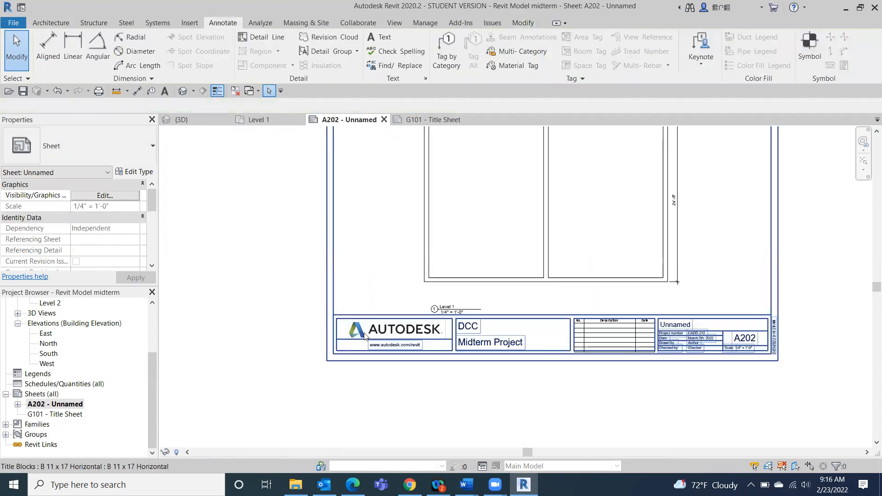
{"action": "left_click_drag", "start_coordinate": [464, 284], "coordinate": [480, 275]}
{"action": "scroll", "coordinate": [521, 312], "scroll_direction": "down", "scroll_amount": 4}
{"action": "middle_click_drag", "start_coordinate": [849, 306], "coordinate": [763, 272]}
{"action": "scroll", "coordinate": [764, 275], "scroll_direction": "down", "scroll_amount": 3}
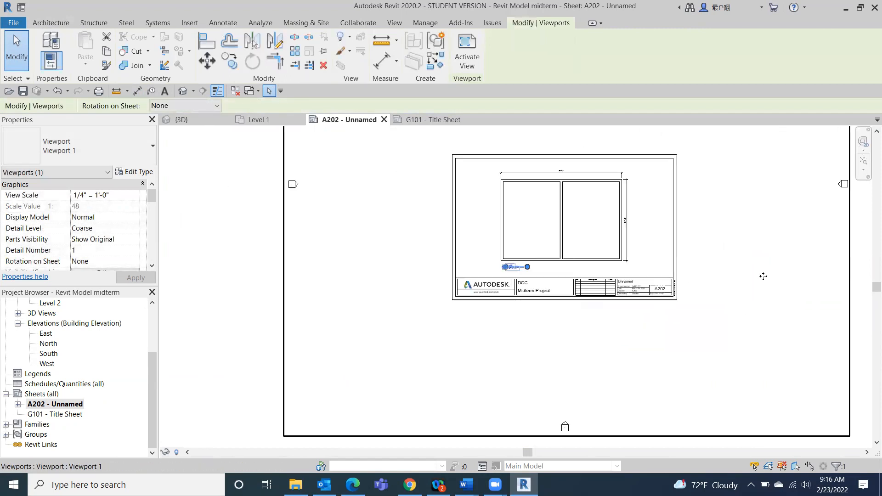
{"action": "left_click", "coordinate": [246, 262]}
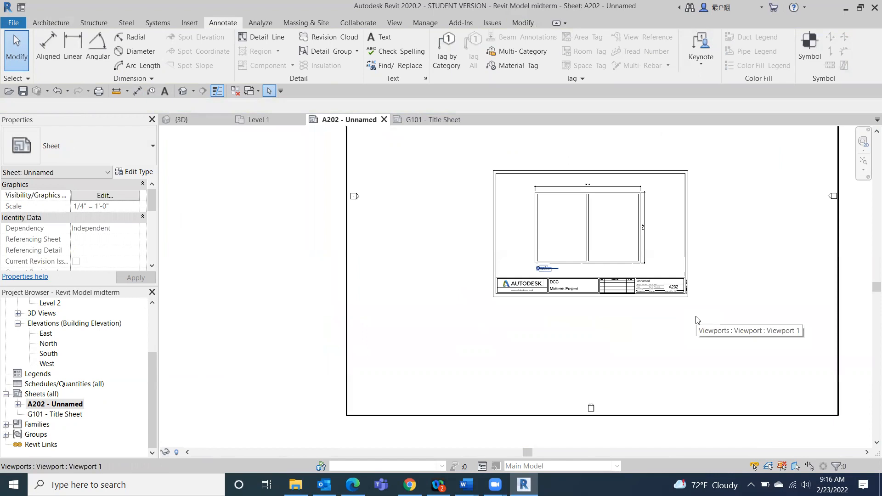
- Examine the floor plan's layout, dimensions and upper wall corner on sheet A202
{"action": "scroll", "coordinate": [735, 278], "scroll_direction": "up", "scroll_amount": 2}
{"action": "middle_click_drag", "start_coordinate": [728, 206], "coordinate": [715, 283]}
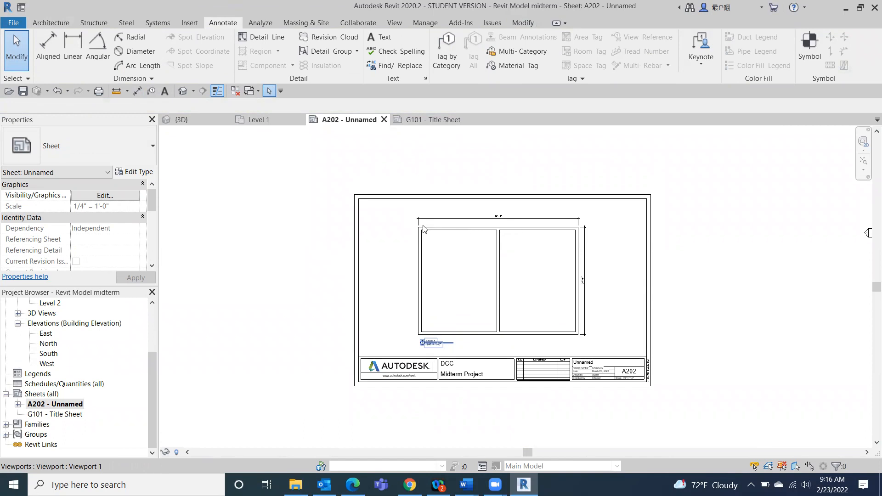
{"action": "scroll", "coordinate": [479, 235], "scroll_direction": "up", "scroll_amount": 5}
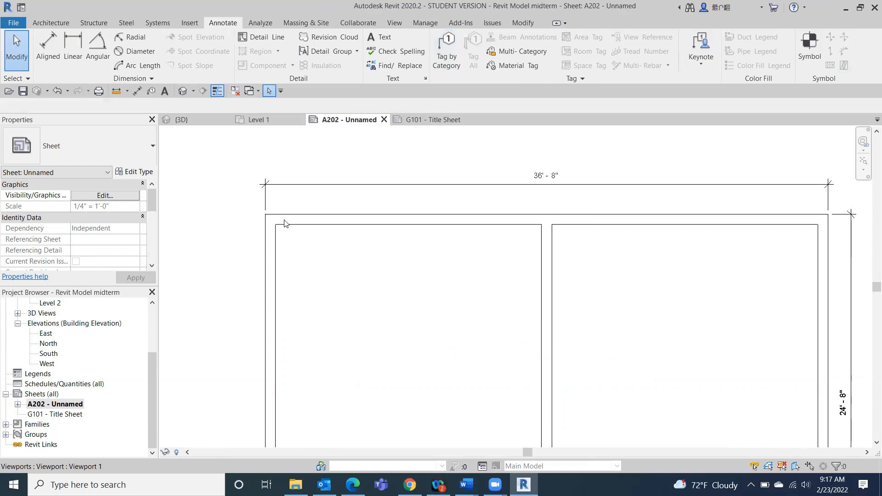
{"action": "scroll", "coordinate": [606, 297], "scroll_direction": "down", "scroll_amount": 5}
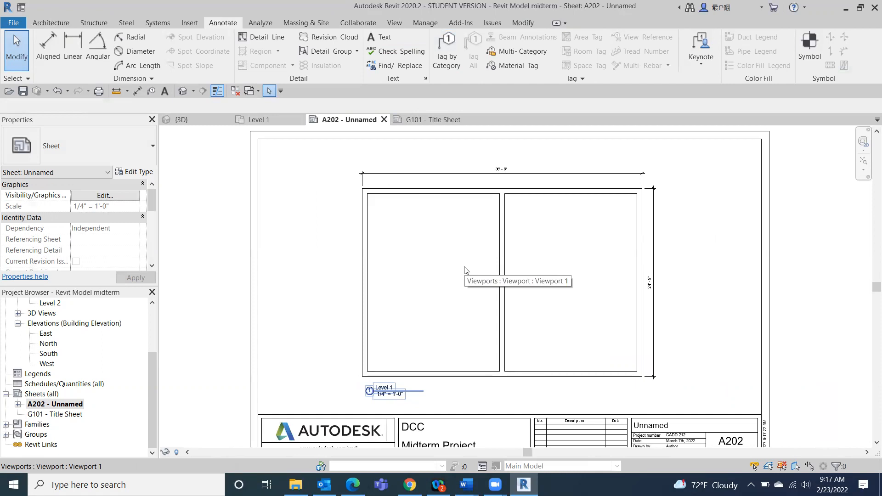
- Open the Level 1 floor plan and bring up the by-element graphics override for the left exterior wall
{"action": "left_click_drag", "start_coordinate": [151, 395], "coordinate": [161, 281]}
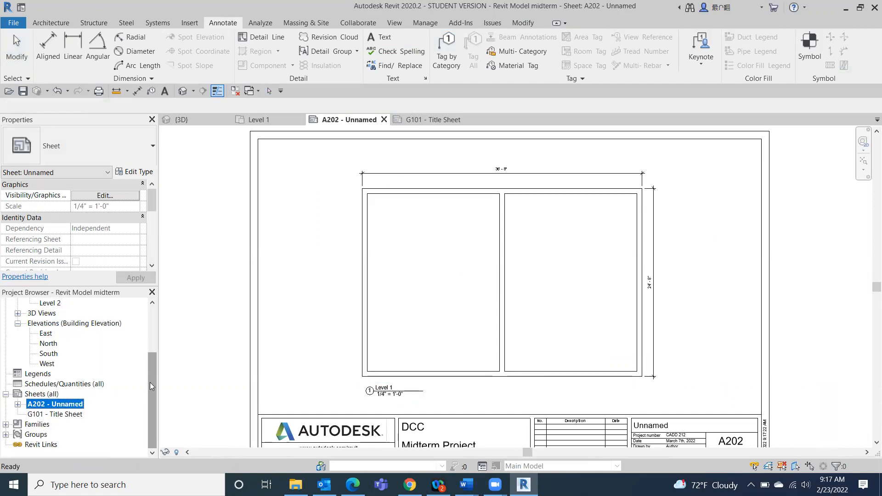
{"action": "left_click_drag", "start_coordinate": [150, 383], "coordinate": [163, 321]}
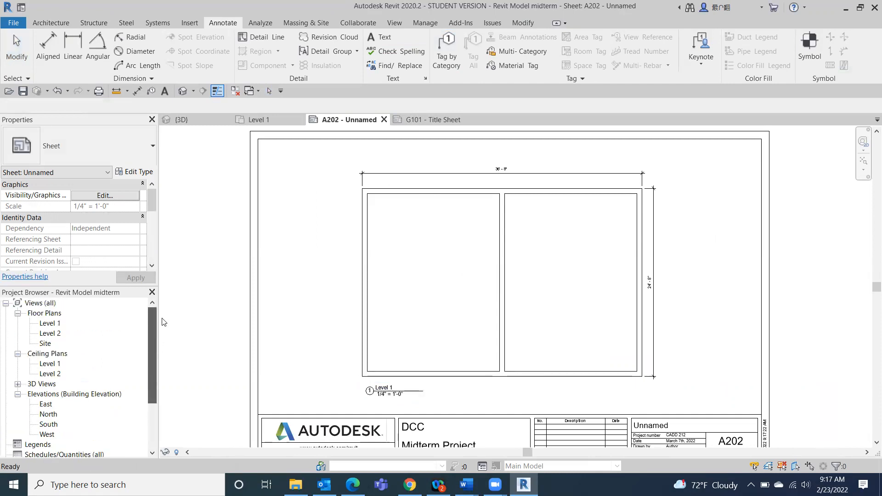
{"action": "double_click", "coordinate": [49, 324]}
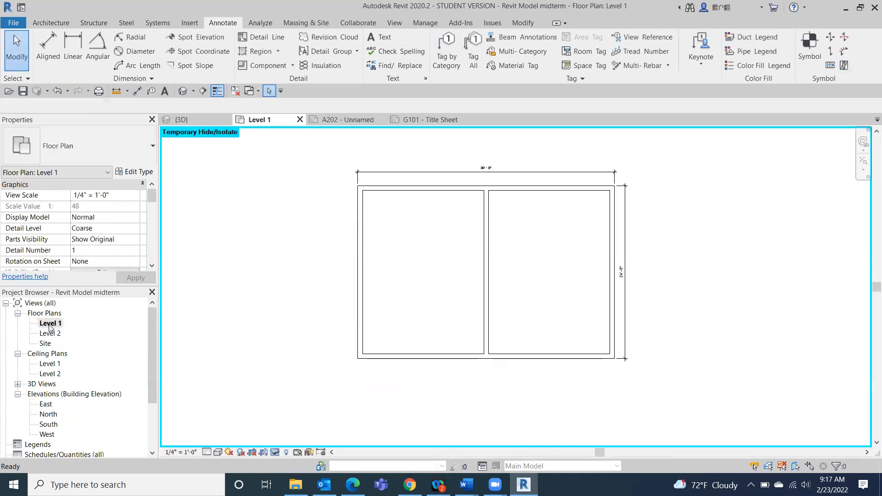
{"action": "left_click", "coordinate": [360, 263]}
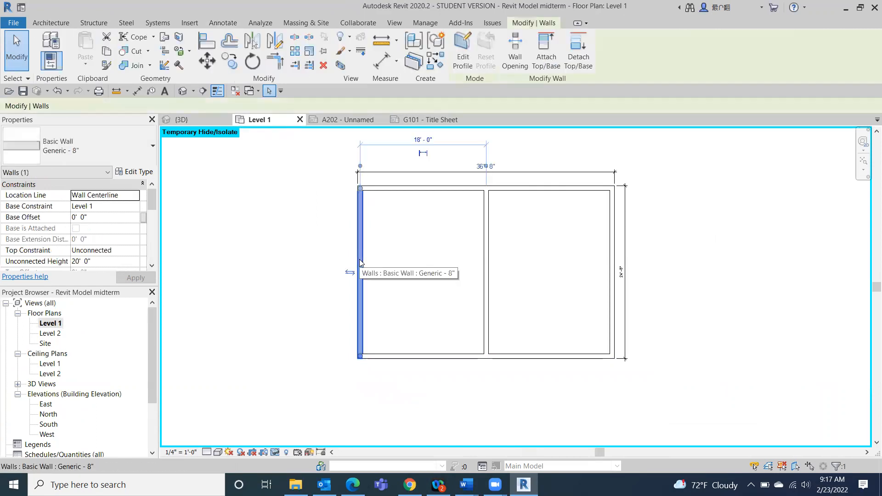
{"action": "right_click", "coordinate": [303, 260]}
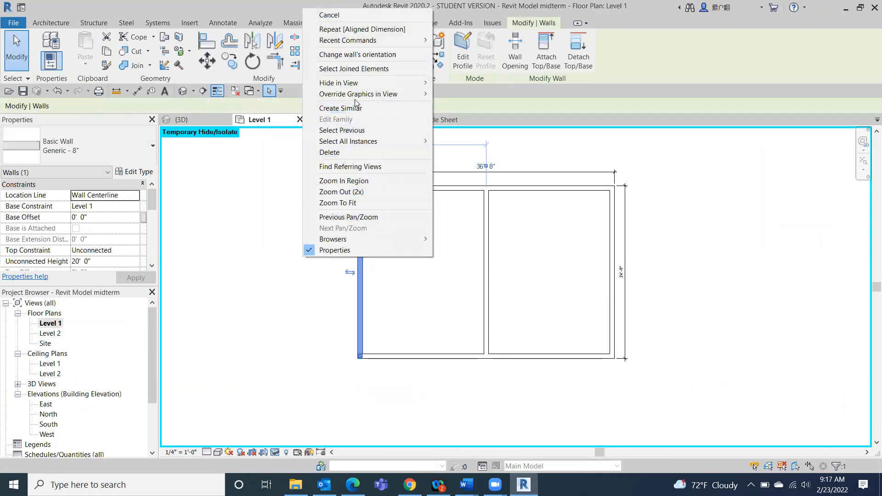
{"action": "mouse_move", "coordinate": [356, 99]}
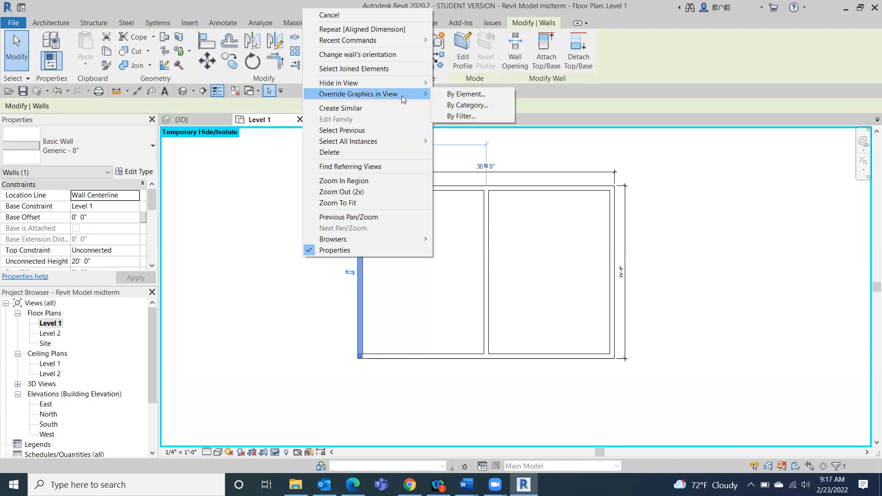
{"action": "left_click", "coordinate": [485, 94]}
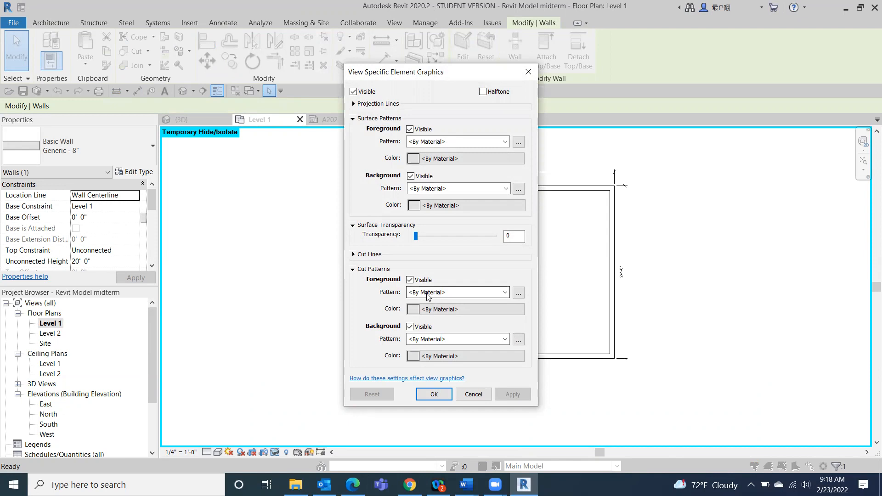
- Override the left wall's cut foreground with a solid fill pattern in black, apply it, and deselect the wall
{"action": "left_click", "coordinate": [505, 293]}
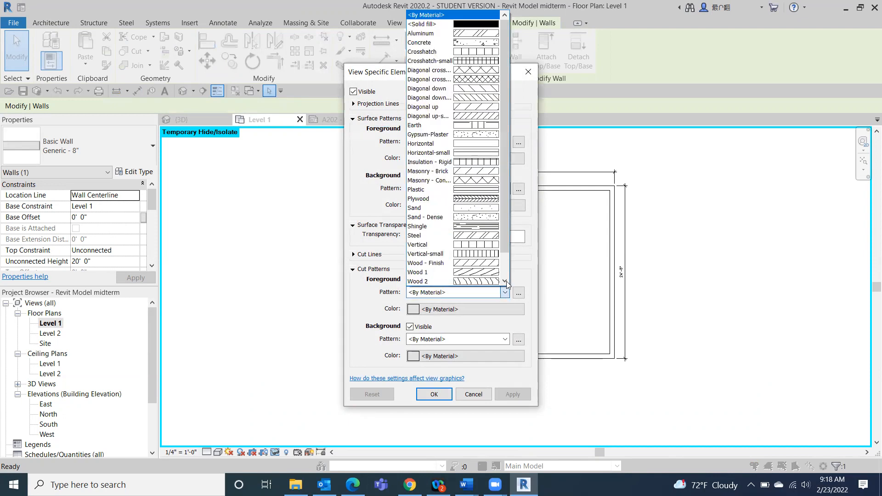
{"action": "left_click", "coordinate": [473, 25]}
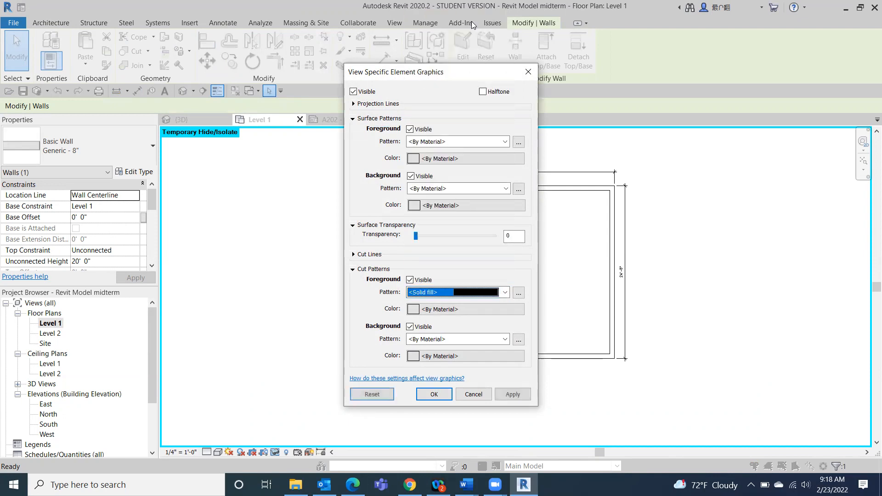
{"action": "left_click", "coordinate": [469, 310]}
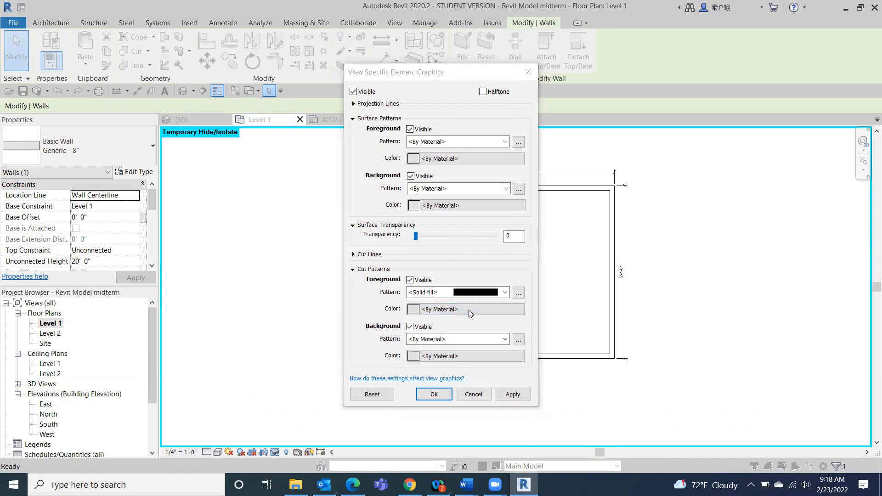
{"action": "left_click", "coordinate": [328, 249]}
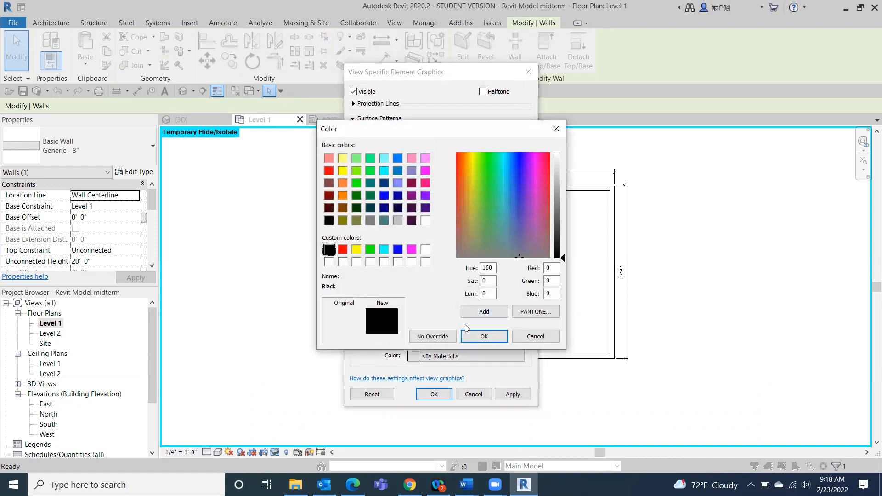
{"action": "left_click", "coordinate": [484, 336]}
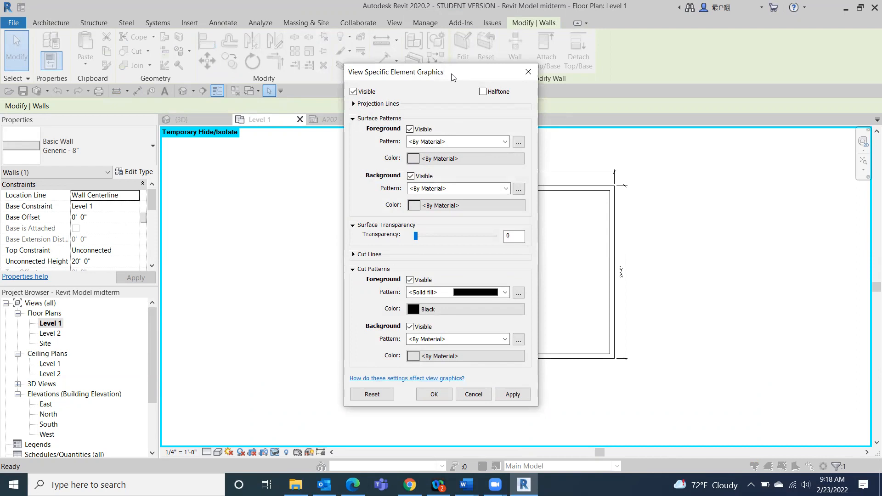
{"action": "left_click_drag", "start_coordinate": [452, 76], "coordinate": [719, 92]}
{"action": "left_click", "coordinate": [780, 411]}
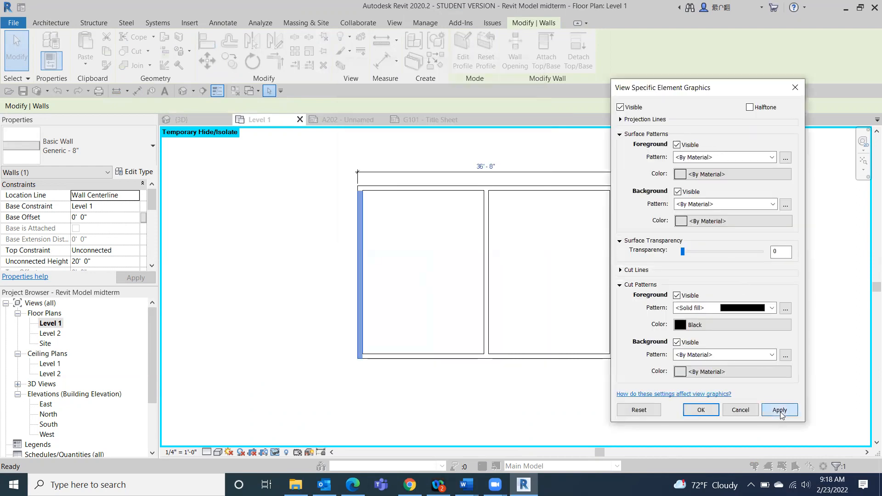
{"action": "left_click", "coordinate": [314, 432]}
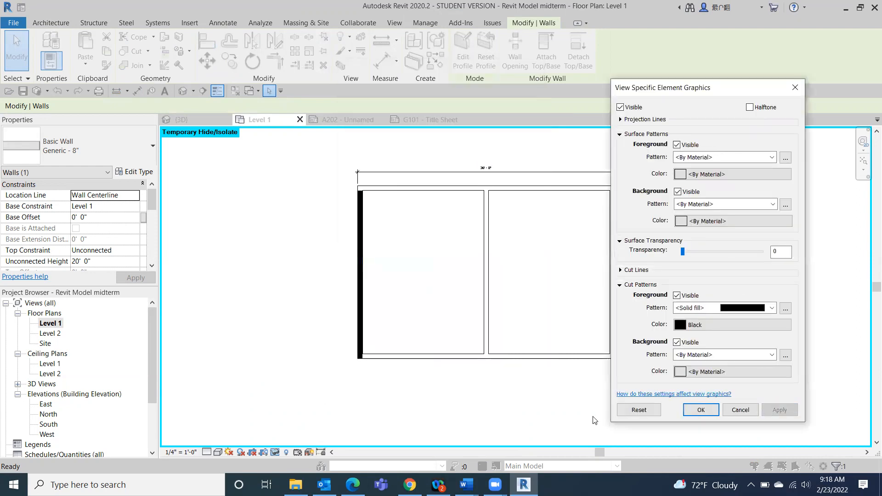
{"action": "left_click", "coordinate": [689, 408]}
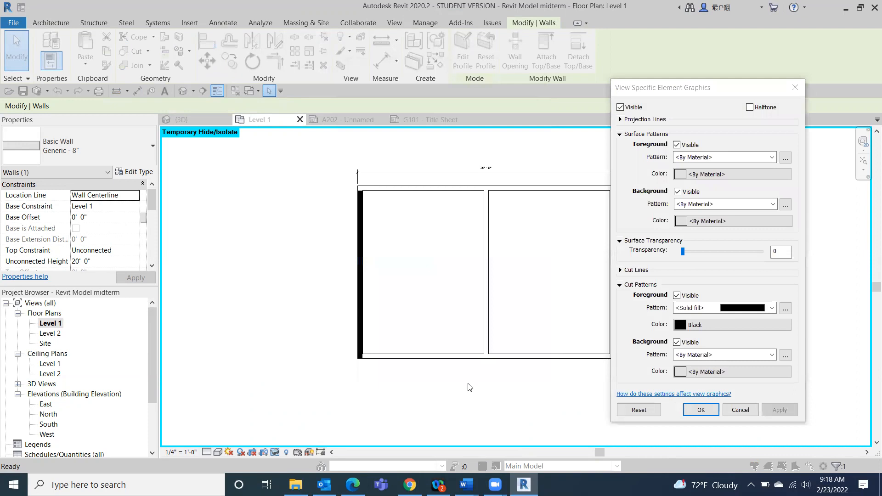
{"action": "left_click", "coordinate": [266, 306]}
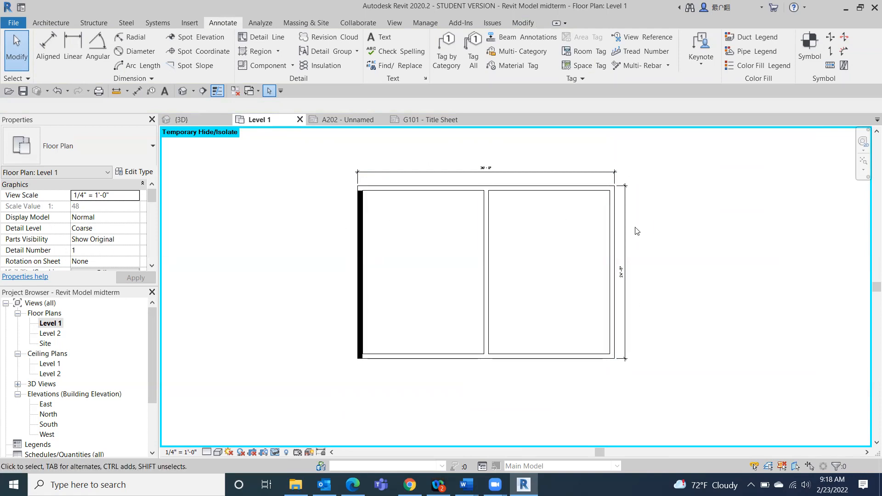
- Override the wall category's graphics in this view with a solid fill cut foreground pattern and a black cut background color
{"action": "left_click", "coordinate": [611, 232]}
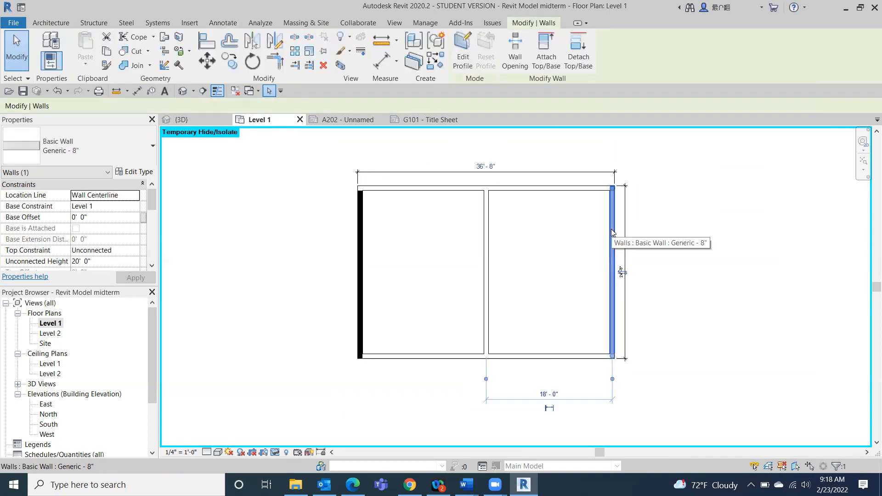
{"action": "right_click", "coordinate": [611, 230]}
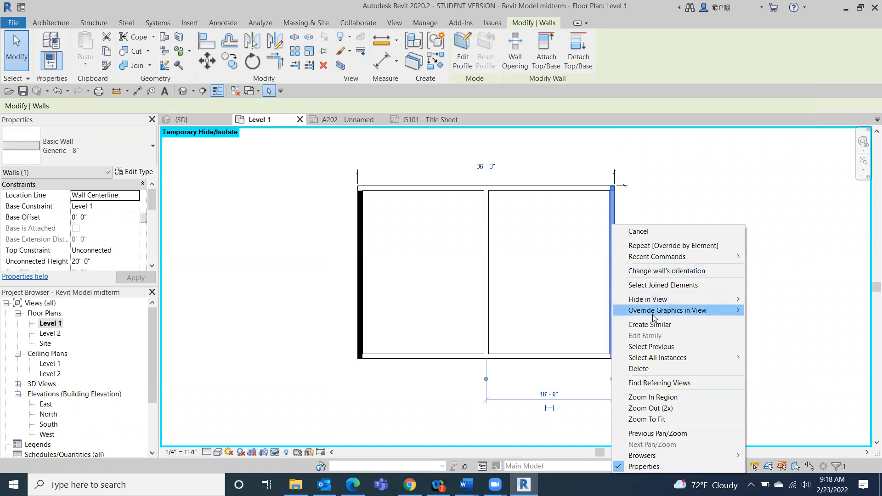
{"action": "mouse_move", "coordinate": [652, 316]}
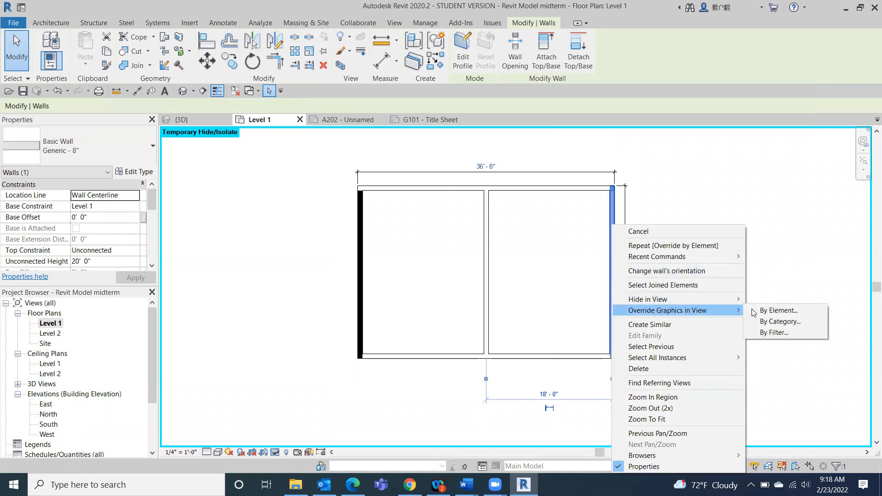
{"action": "left_click", "coordinate": [779, 320]}
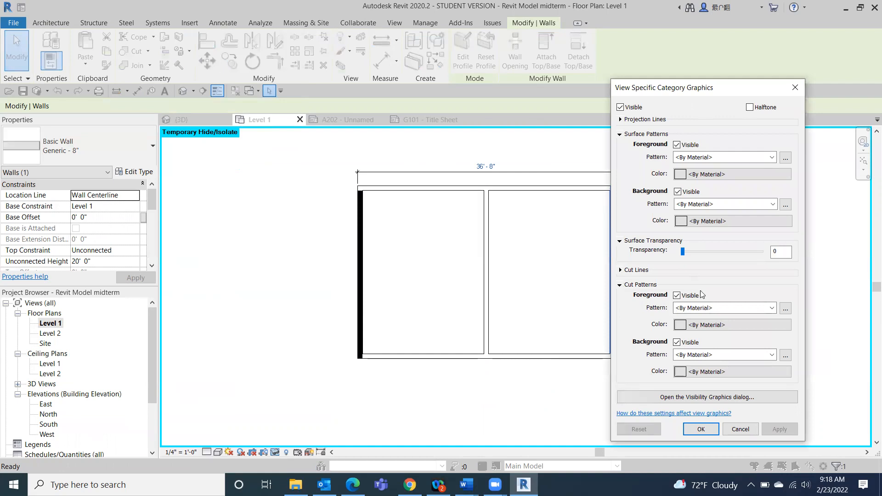
{"action": "left_click", "coordinate": [772, 307]}
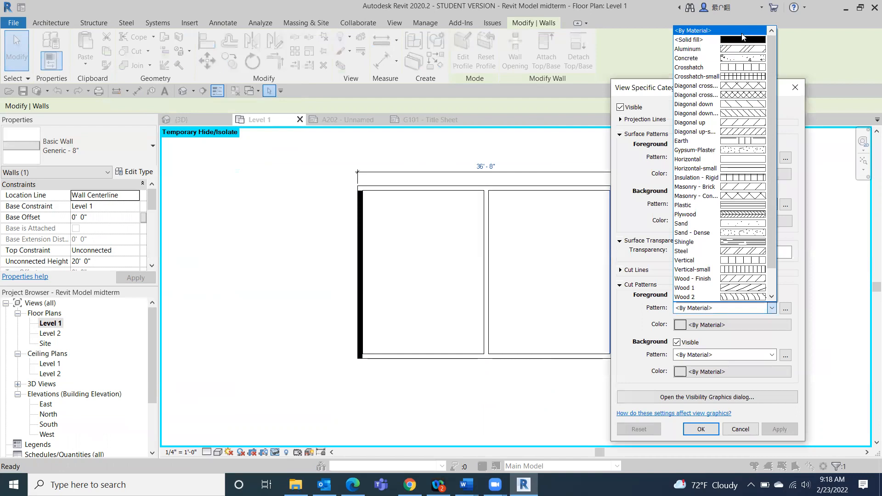
{"action": "left_click", "coordinate": [742, 38]}
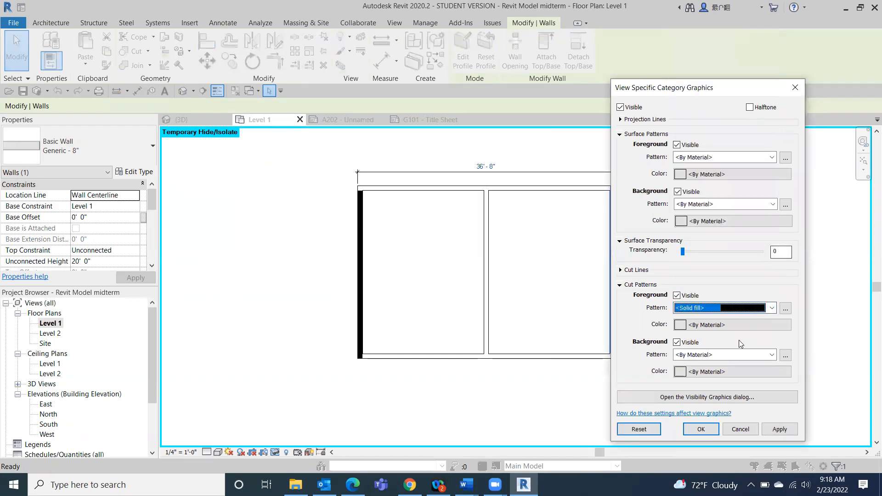
{"action": "left_click", "coordinate": [731, 370]}
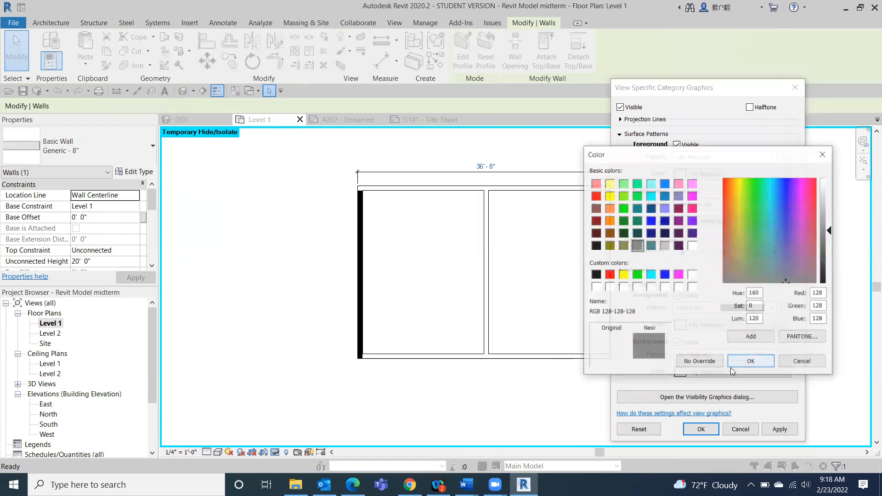
{"action": "left_click", "coordinate": [595, 274]}
{"action": "left_click", "coordinate": [761, 361]}
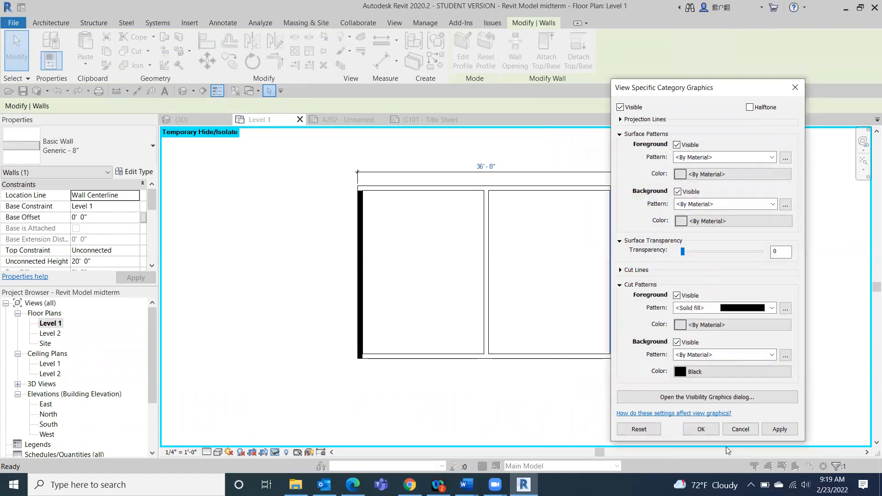
{"action": "left_click", "coordinate": [710, 429]}
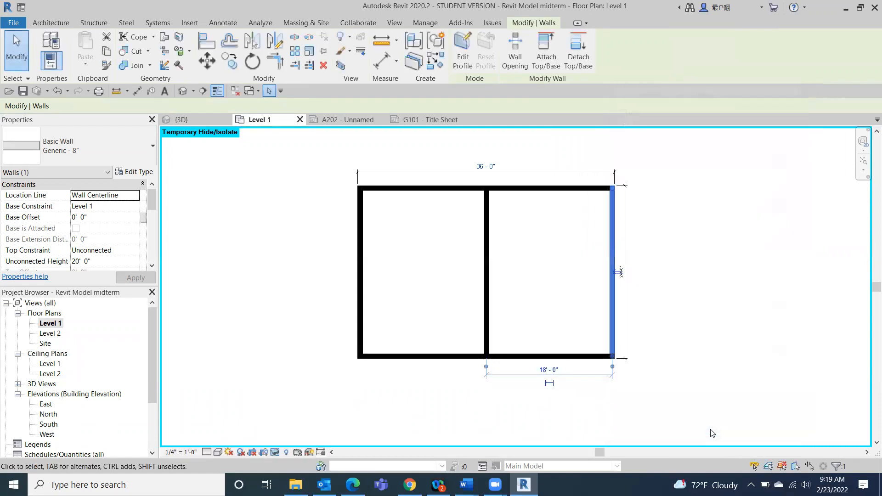
{"action": "left_click", "coordinate": [262, 234]}
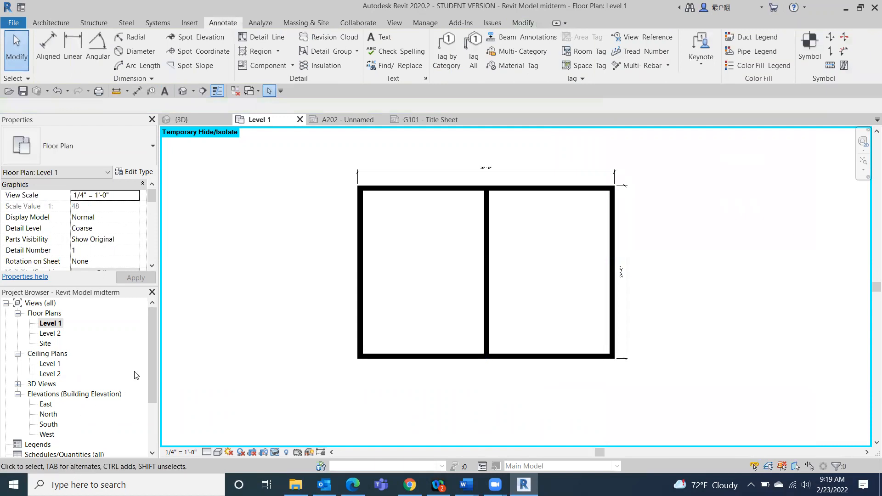
- Return to sheet A202 and examine the floor plan's walls on the whole sheet
{"action": "left_click_drag", "start_coordinate": [151, 376], "coordinate": [147, 417]}
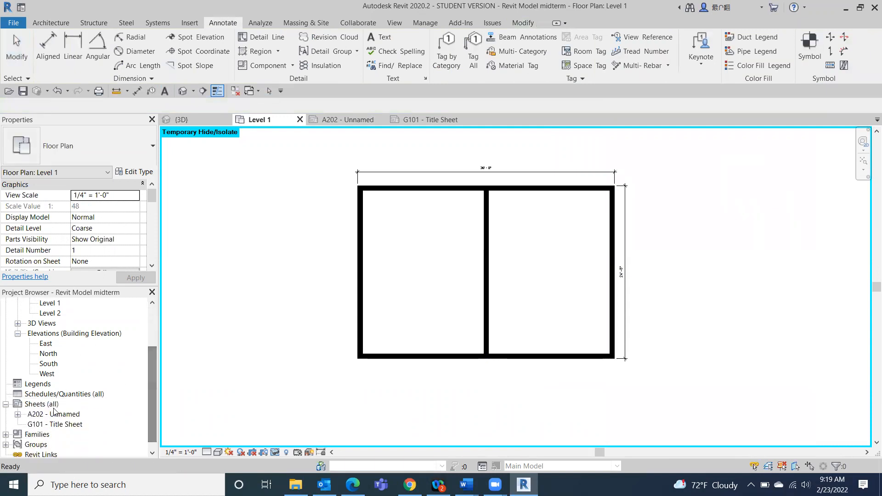
{"action": "double_click", "coordinate": [55, 414]}
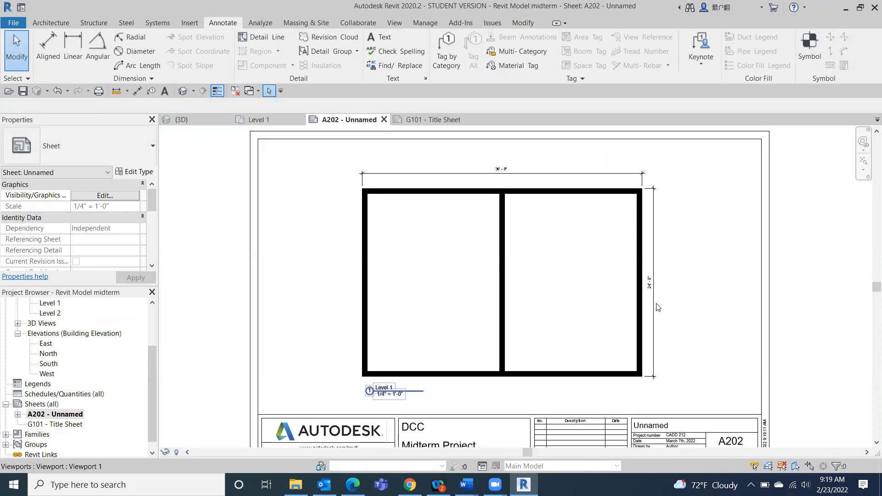
{"action": "scroll", "coordinate": [656, 307], "scroll_direction": "down", "scroll_amount": 1}
{"action": "scroll", "coordinate": [849, 296], "scroll_direction": "down", "scroll_amount": 1}
{"action": "middle_click_drag", "start_coordinate": [849, 296], "coordinate": [696, 271]}
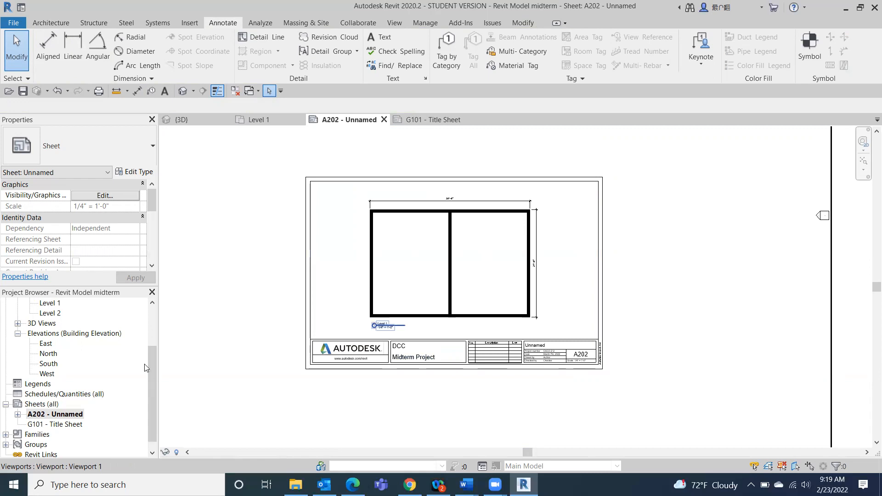
- Open the Level 1 floor plan view for adding interior dimensions
{"action": "left_click_drag", "start_coordinate": [154, 362], "coordinate": [151, 313]}
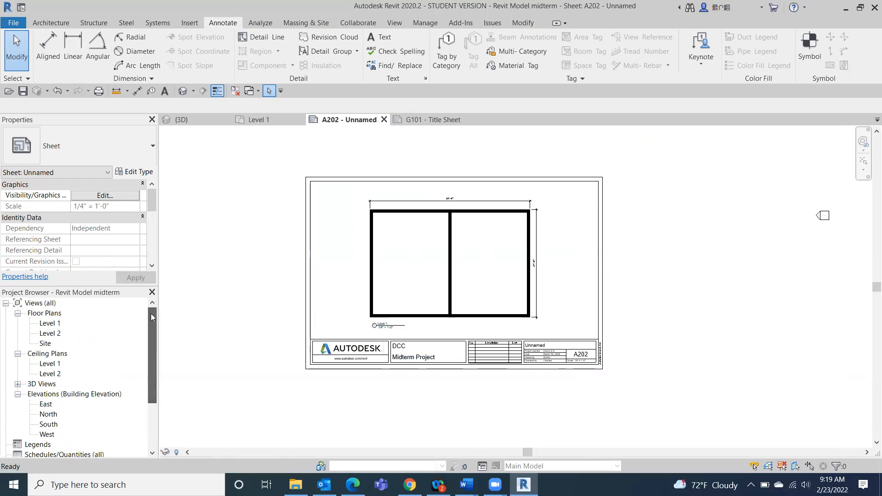
{"action": "double_click", "coordinate": [49, 323]}
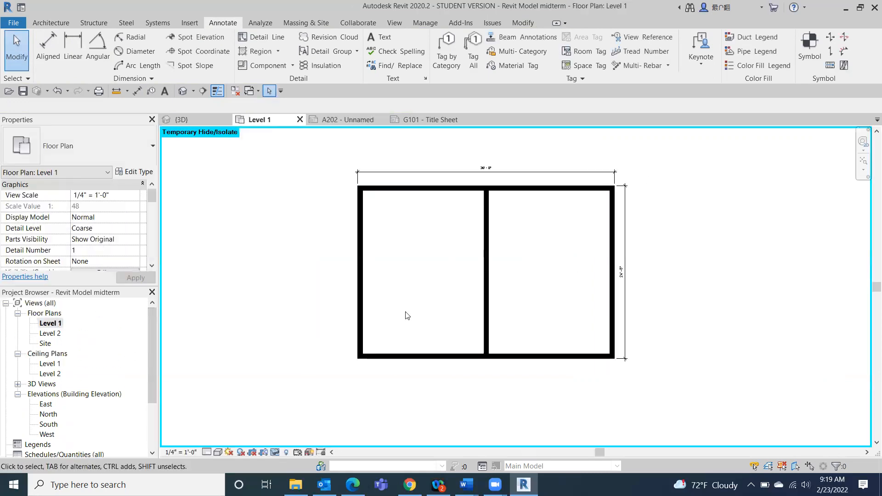
{"action": "scroll", "coordinate": [405, 316], "scroll_direction": "up", "scroll_amount": 3}
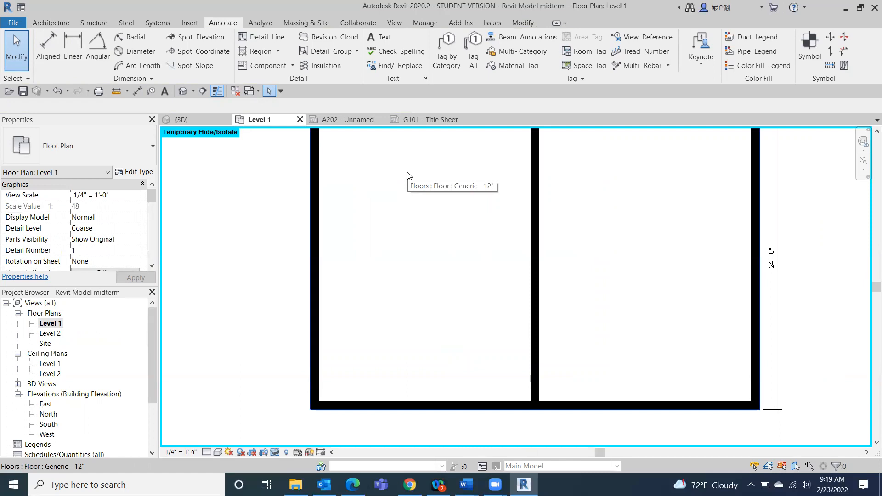
- Add an aligned dimension between the centerlines of the left exterior wall and the middle wall, placed just above the lower wall
{"action": "left_click", "coordinate": [54, 45]}
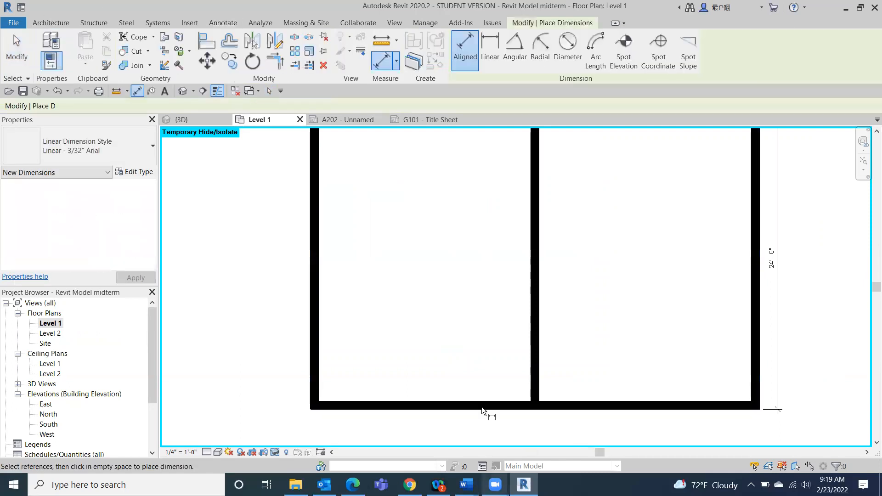
{"action": "scroll", "coordinate": [339, 255], "scroll_direction": "up", "scroll_amount": 2}
{"action": "scroll", "coordinate": [335, 258], "scroll_direction": "down", "scroll_amount": 3}
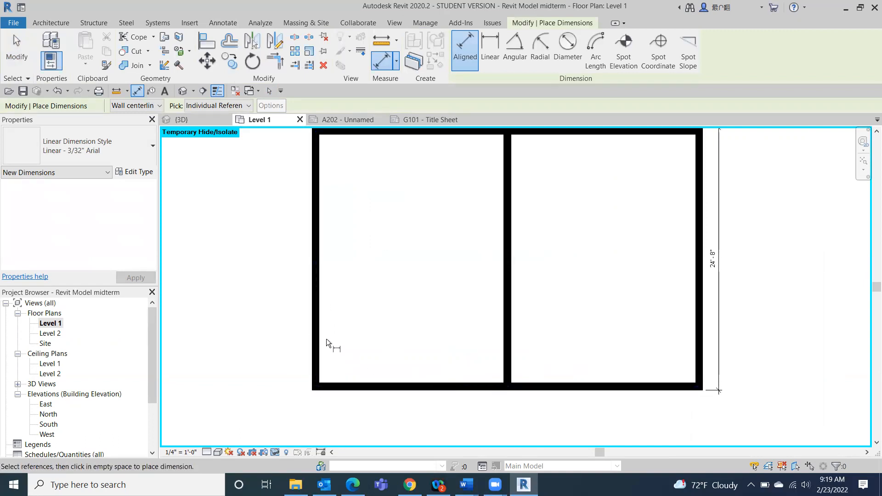
{"action": "scroll", "coordinate": [318, 326], "scroll_direction": "up", "scroll_amount": 5}
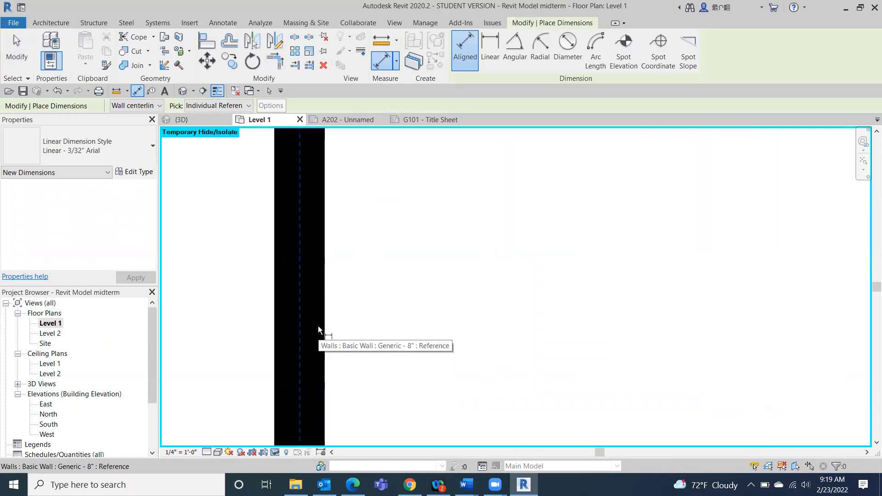
{"action": "scroll", "coordinate": [318, 326], "scroll_direction": "down", "scroll_amount": 5}
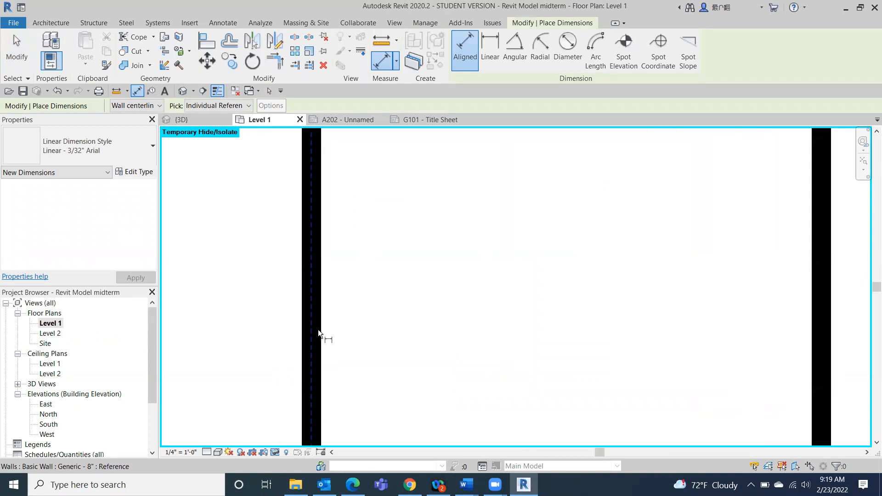
{"action": "left_click", "coordinate": [315, 359]}
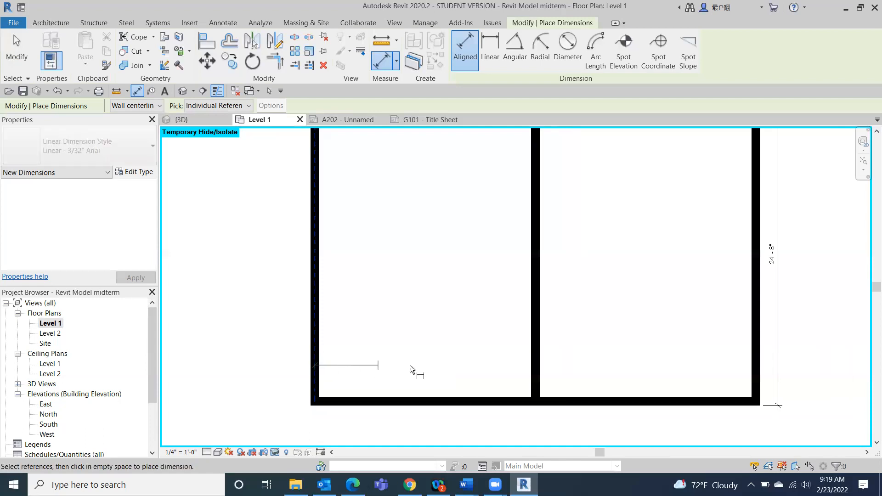
{"action": "left_click", "coordinate": [535, 382]}
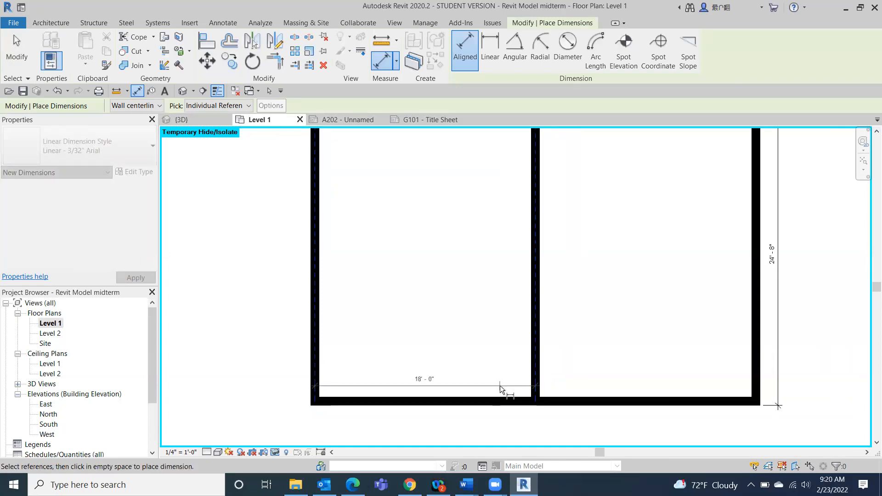
{"action": "left_click", "coordinate": [500, 384]}
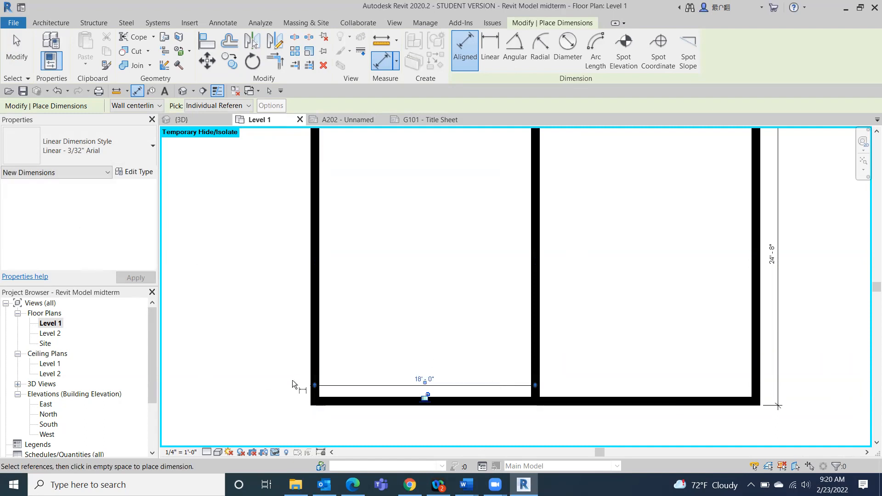
- Shift both witness lines of the left room's dimension from the wall centerlines to the inner wall faces and end dimensioning
{"action": "scroll", "coordinate": [292, 380], "scroll_direction": "up", "scroll_amount": 4}
{"action": "left_click", "coordinate": [352, 393]}
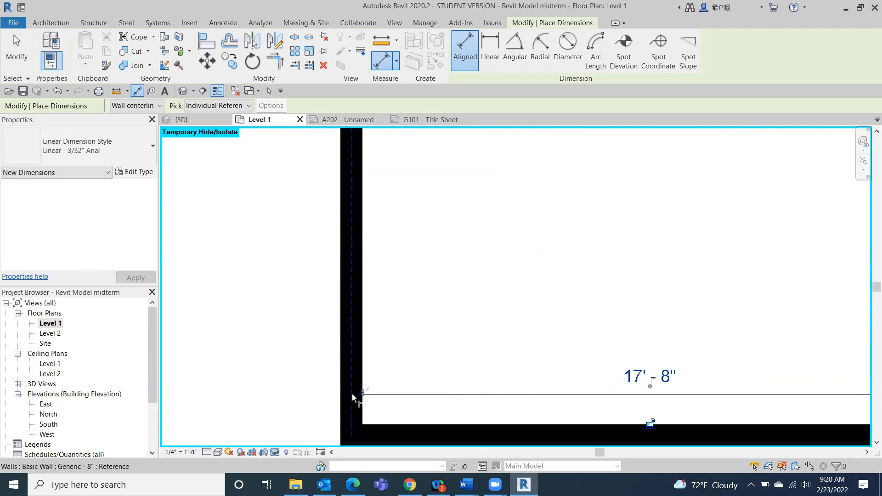
{"action": "middle_click_drag", "start_coordinate": [754, 317], "coordinate": [542, 180]}
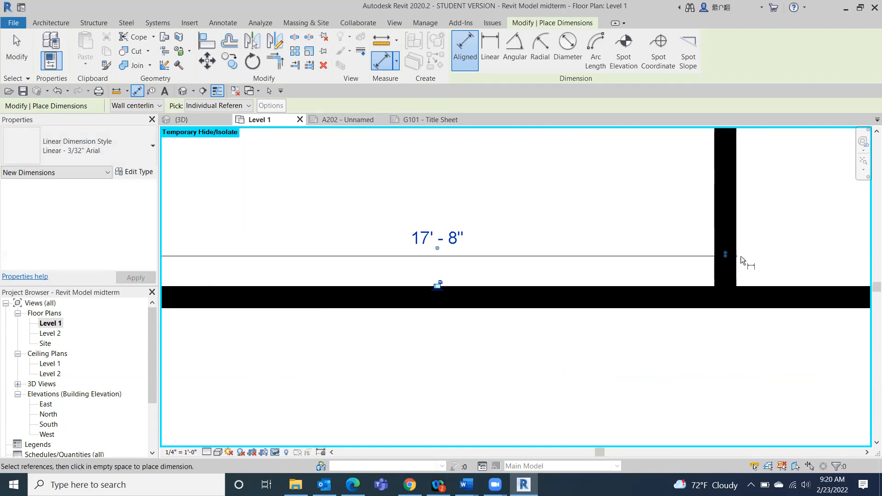
{"action": "left_click", "coordinate": [725, 255]}
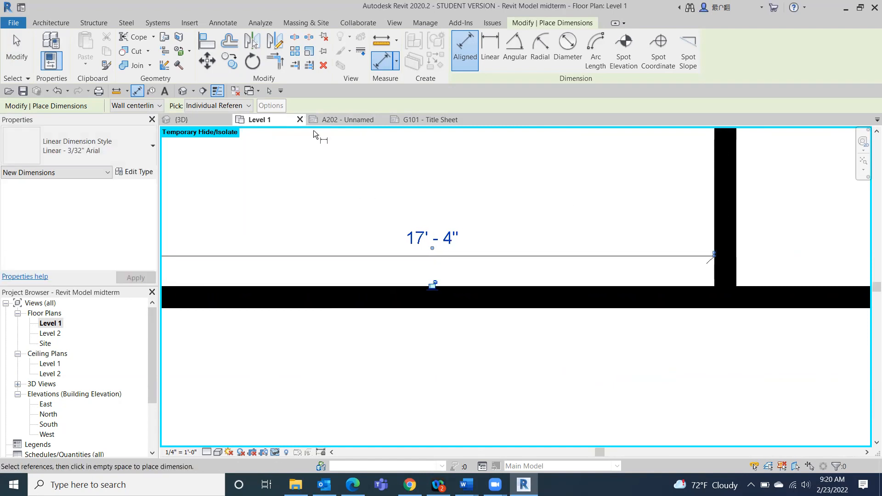
{"action": "scroll", "coordinate": [279, 161], "scroll_direction": "down", "scroll_amount": 1}
{"action": "left_click", "coordinate": [24, 46]}
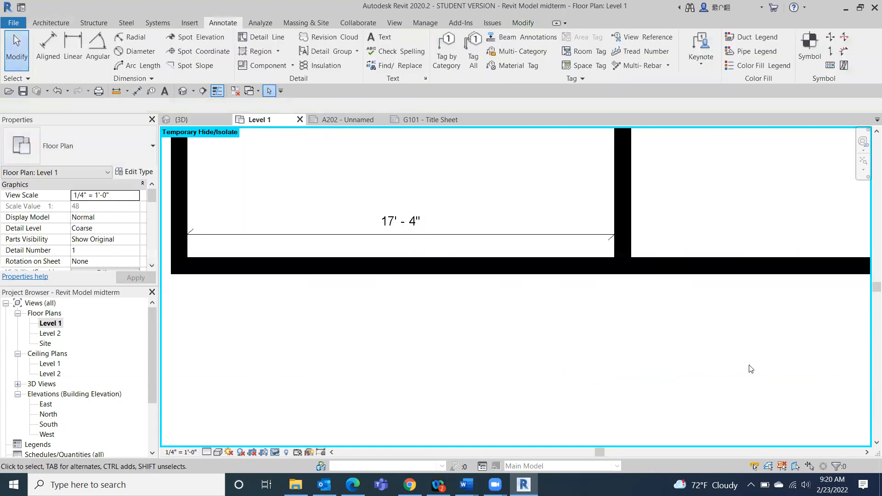
- Check the left room's dimension in the whole Level 1 plan and return to sheet A202 to view it there
{"action": "scroll", "coordinate": [748, 366], "scroll_direction": "down", "scroll_amount": 2}
{"action": "middle_click_drag", "start_coordinate": [771, 288], "coordinate": [671, 366]}
{"action": "scroll", "coordinate": [671, 365], "scroll_direction": "down", "scroll_amount": 1}
{"action": "scroll", "coordinate": [671, 365], "scroll_direction": "down", "scroll_amount": 1}
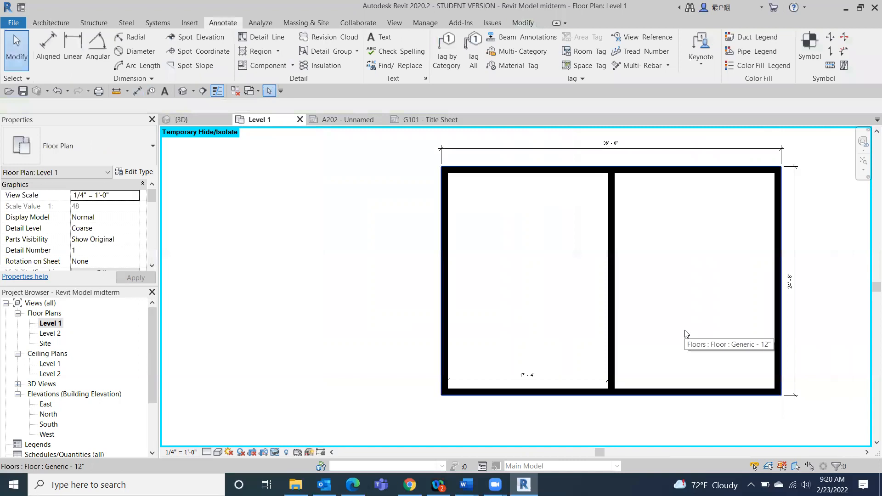
{"action": "middle_click_drag", "start_coordinate": [684, 330], "coordinate": [637, 305]}
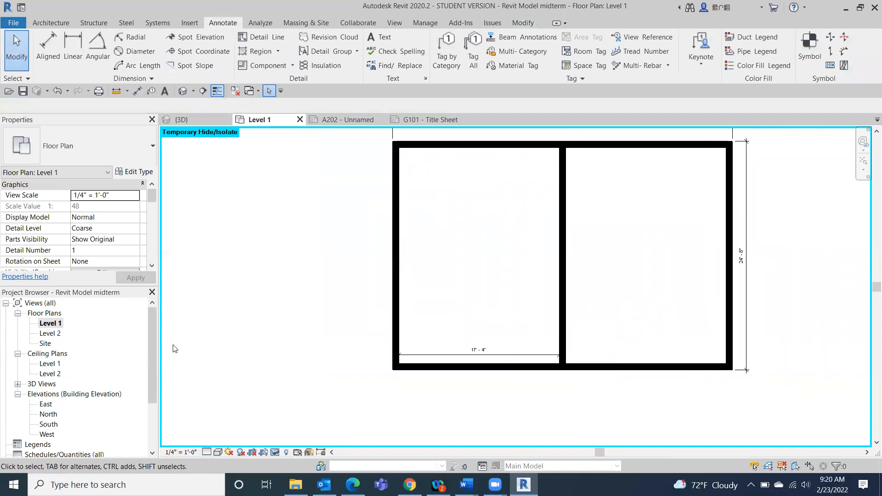
{"action": "scroll", "coordinate": [155, 354], "scroll_direction": "down", "scroll_amount": 3}
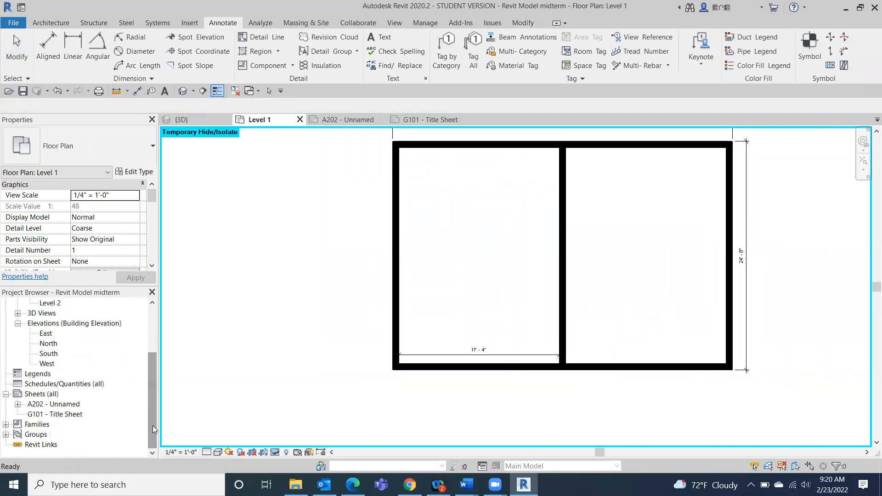
{"action": "double_click", "coordinate": [69, 405]}
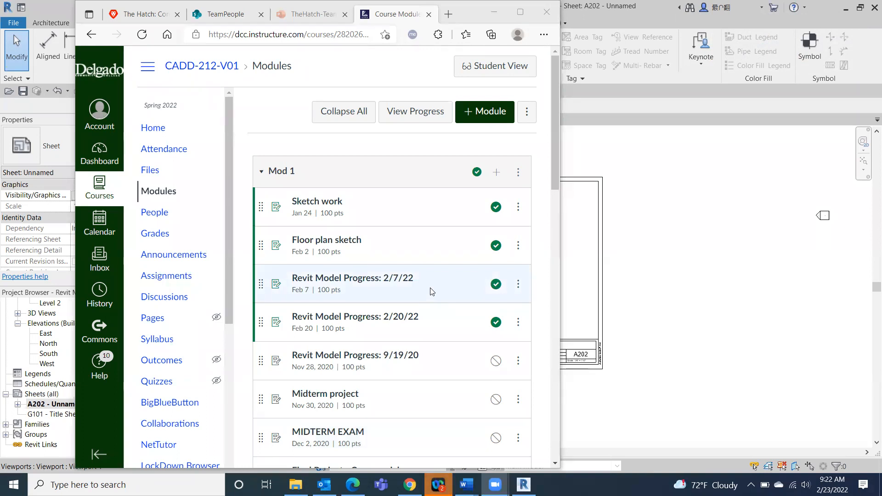
{"action": "left_click", "coordinate": [759, 383]}
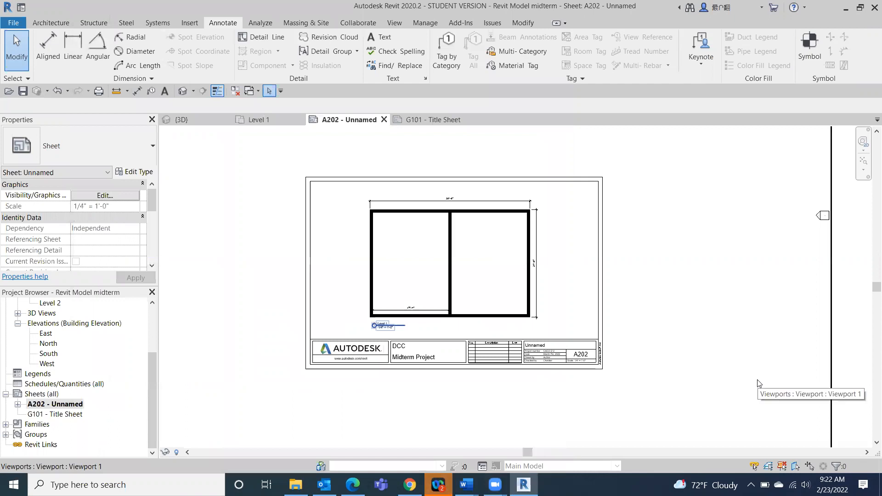